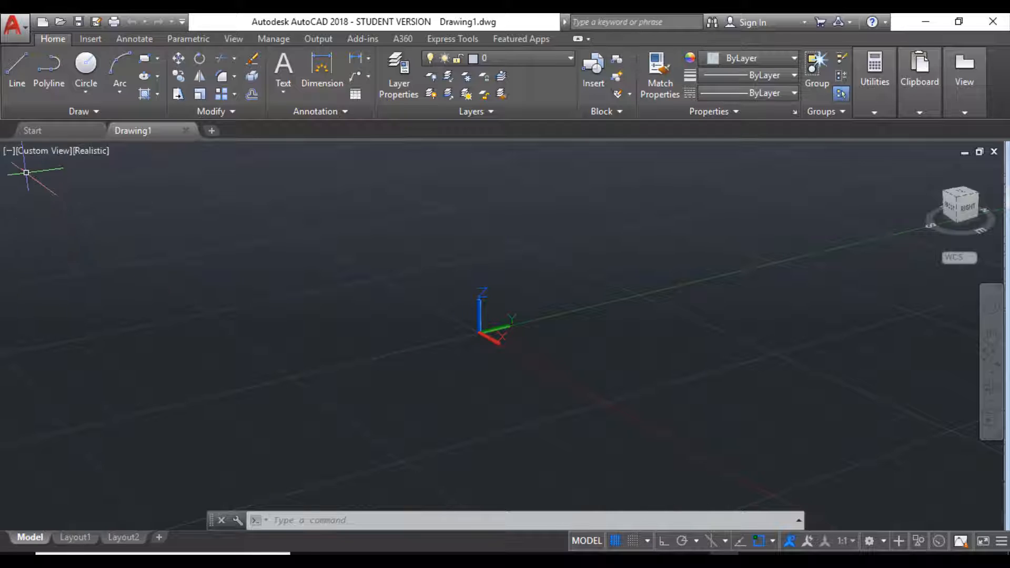
# Step: Switch the viewport to the Top view with the 2D Wireframe visual style
pyautogui.click(33, 153)
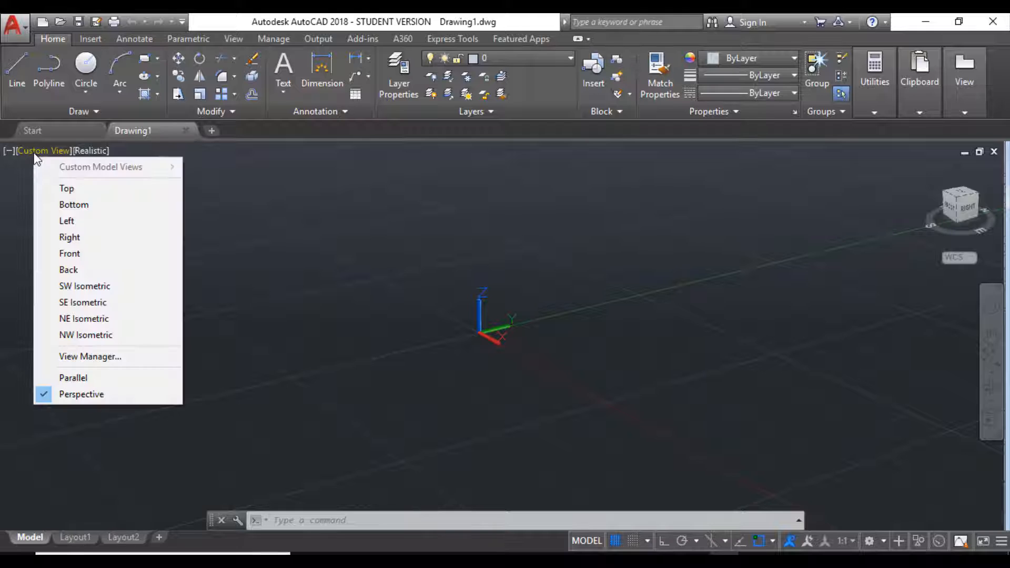
pyautogui.click(64, 189)
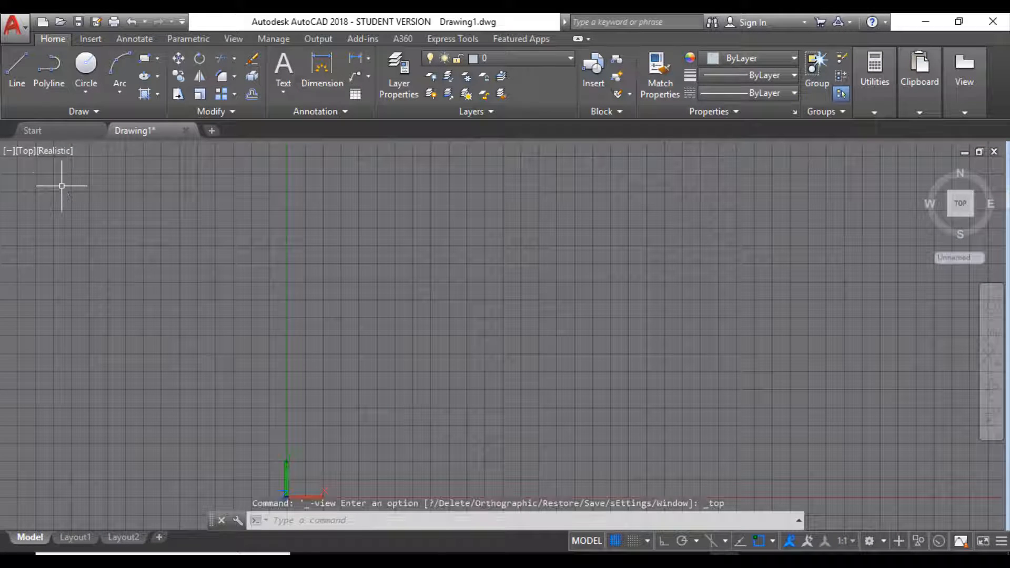
pyautogui.click(56, 151)
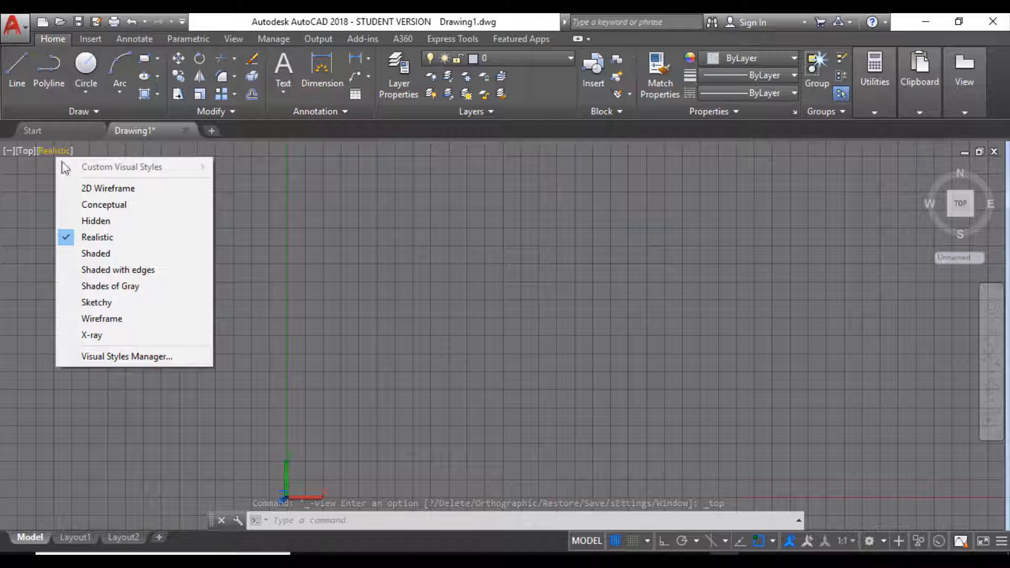
pyautogui.click(83, 190)
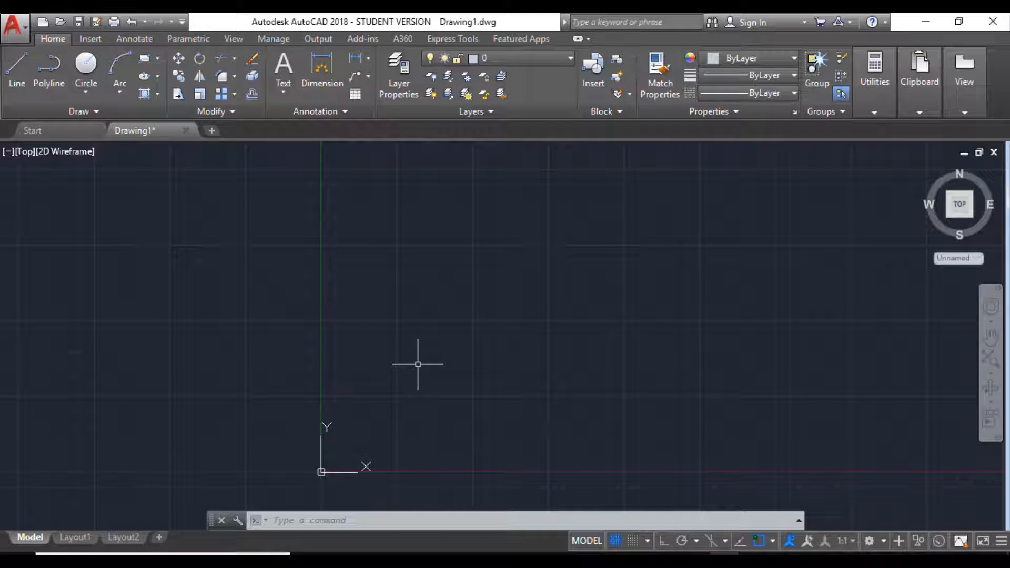
# Step: Check which workspace is active and which object snap modes are enabled
pyautogui.click(881, 540)
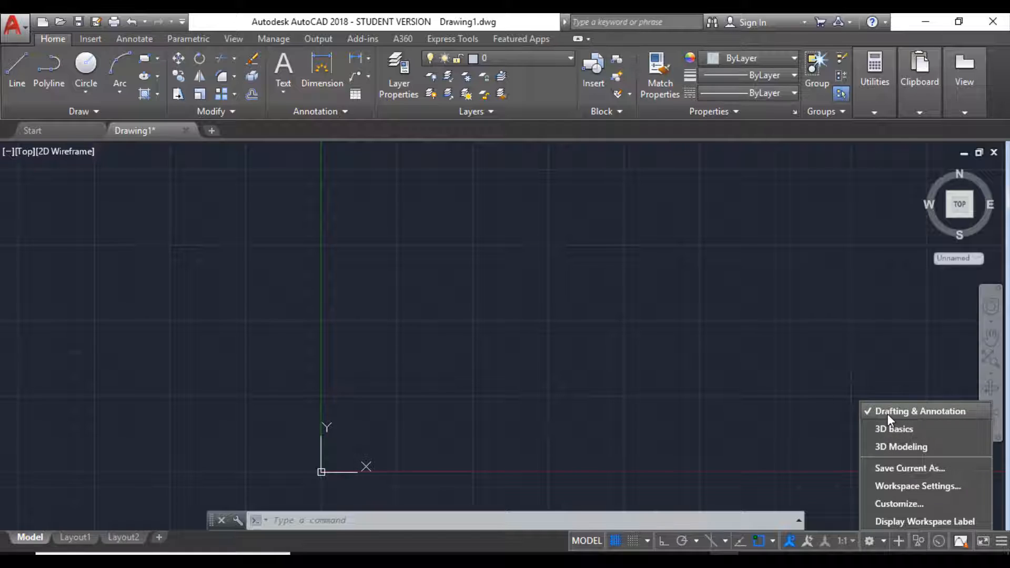
pyautogui.click(870, 541)
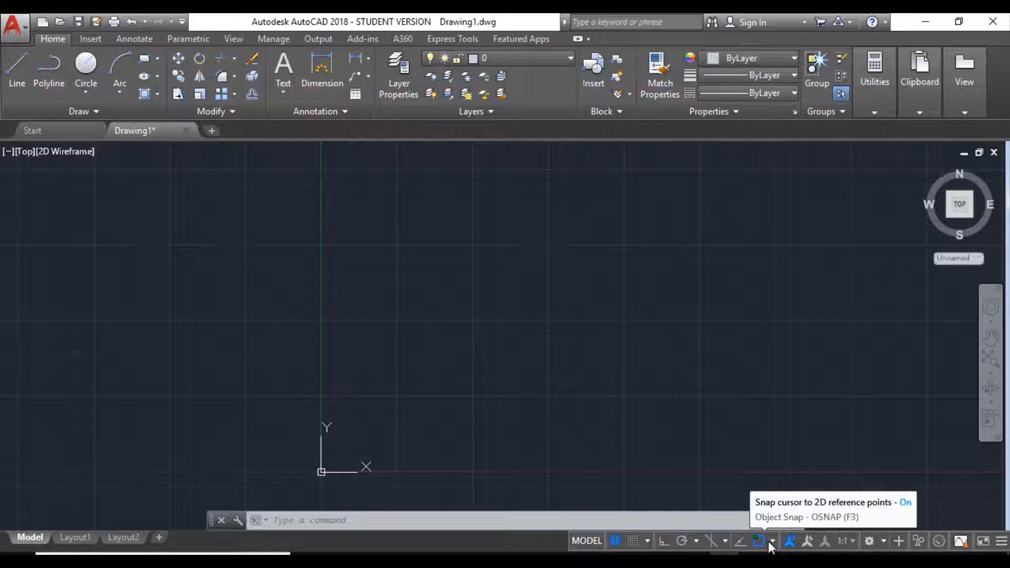
pyautogui.click(770, 541)
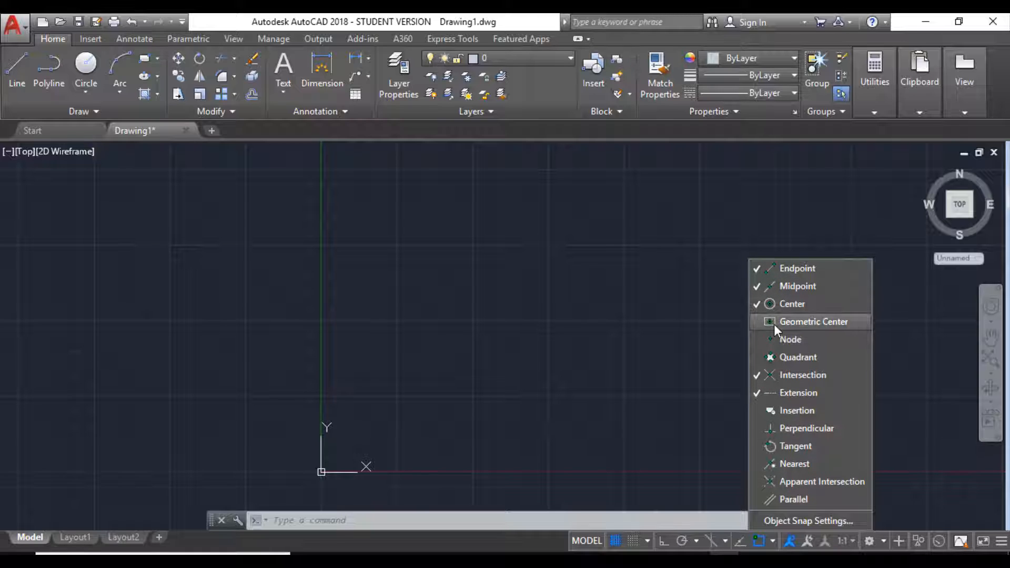
pyautogui.click(771, 540)
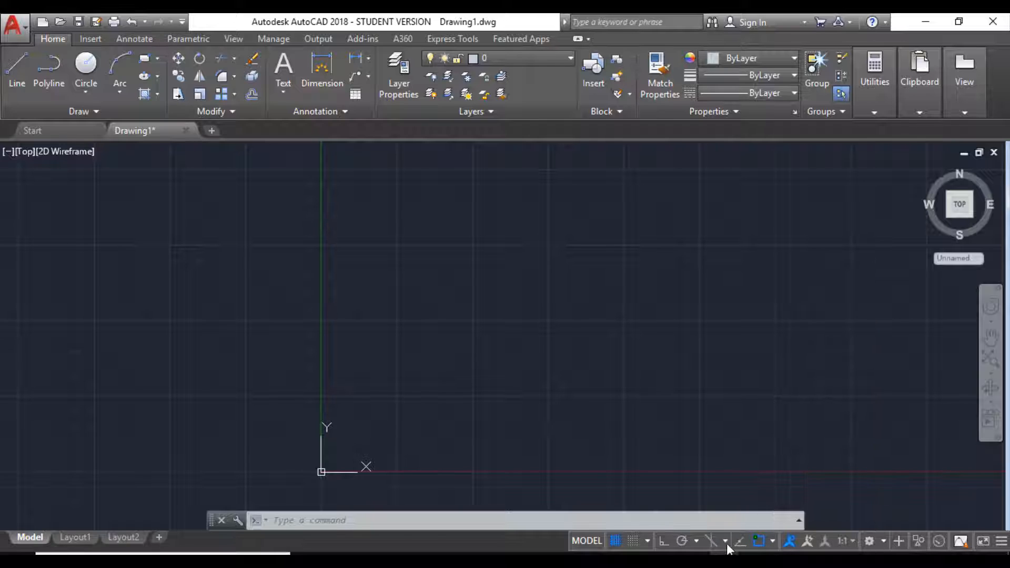
# Step: Turn on Ortho mode and set the drawing's coordinate system to WCS
pyautogui.click(661, 541)
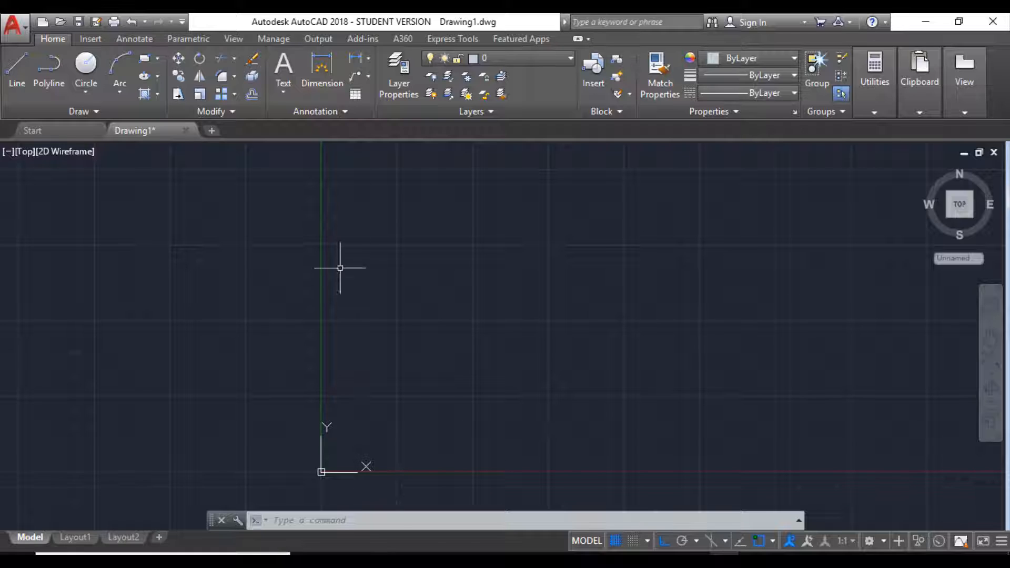
pyautogui.click(977, 259)
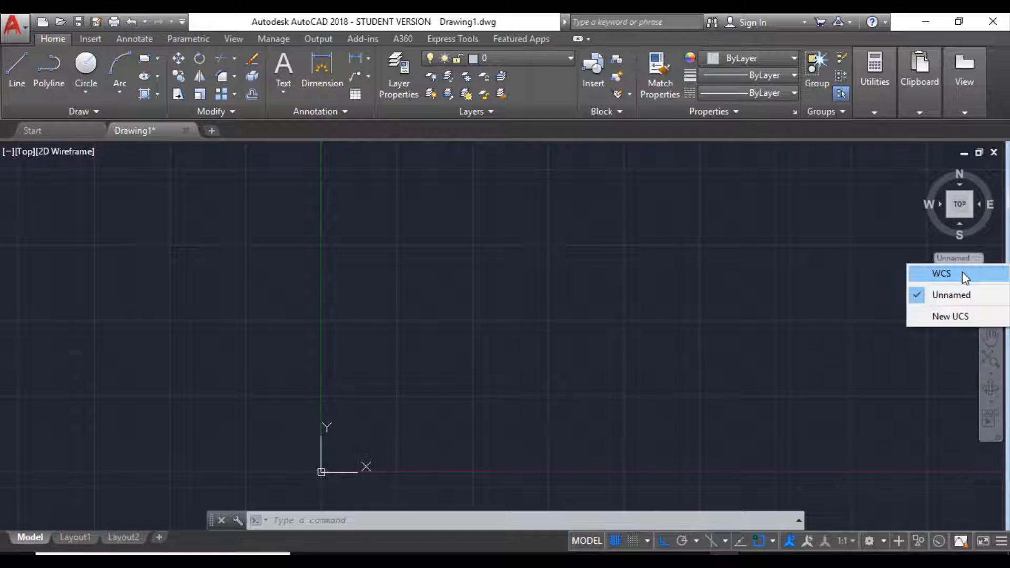
pyautogui.click(961, 272)
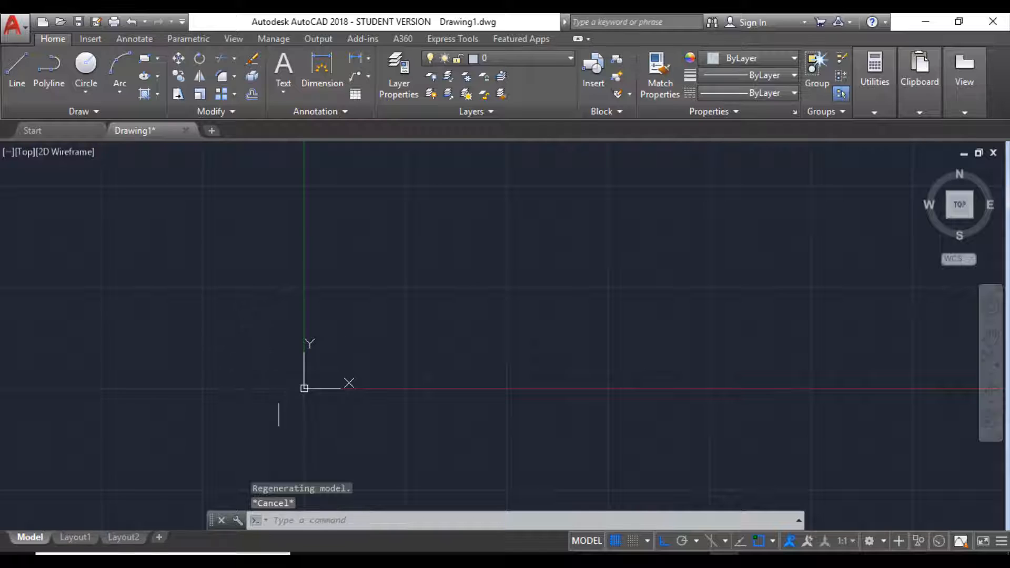
# Step: Detach the UCS icon from the drawing origin using the Noorigin option of UCSICON
pyautogui.scroll(-5, 292, 373)
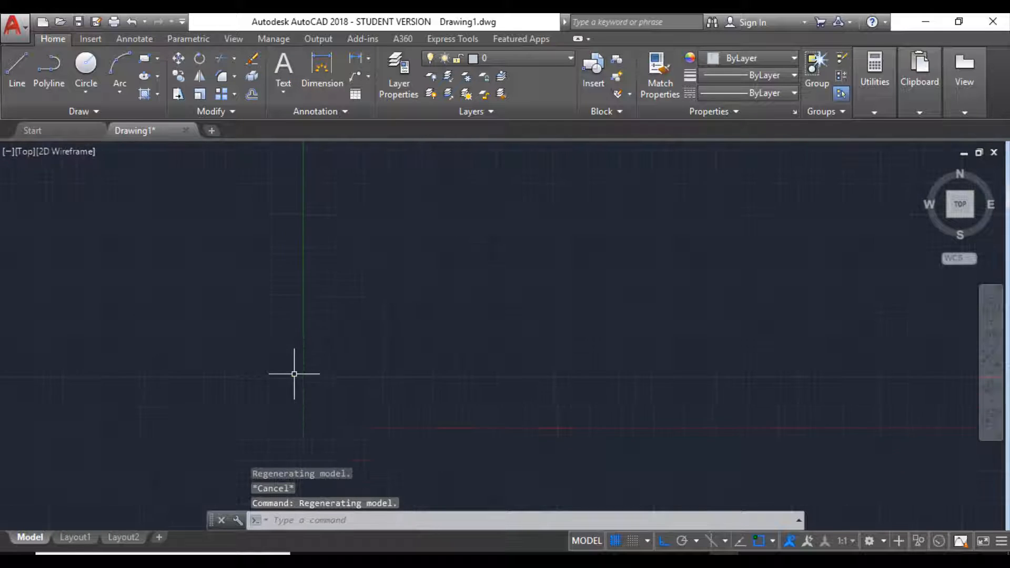
pyautogui.write('UCS')
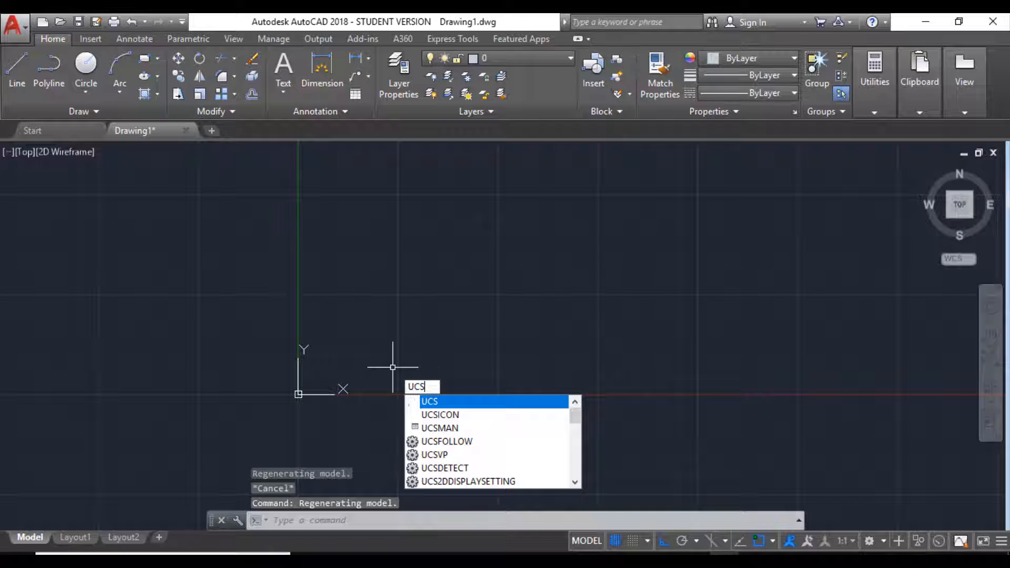
pyautogui.press('Down')
pyautogui.press('Return')
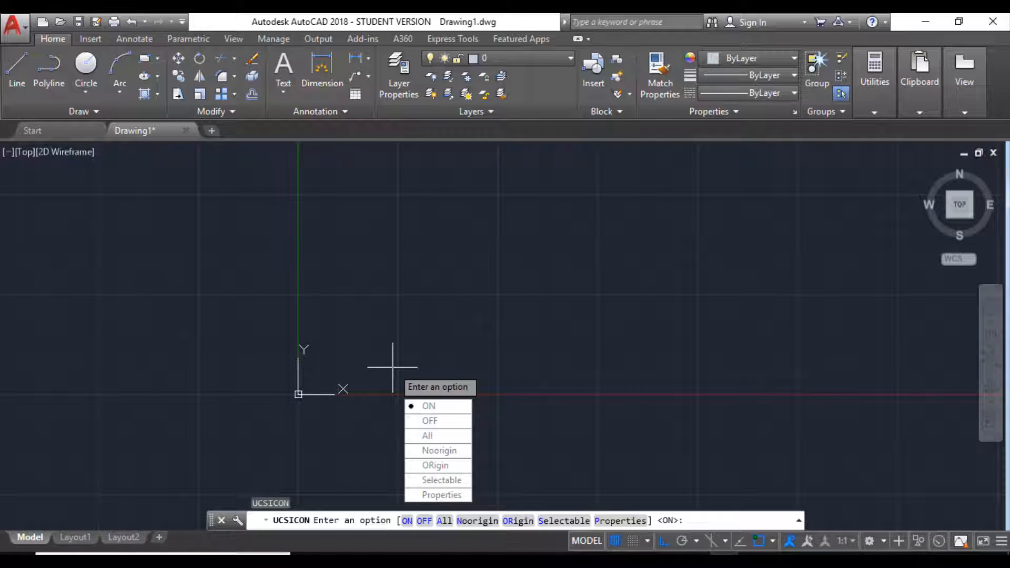
pyautogui.click(429, 451)
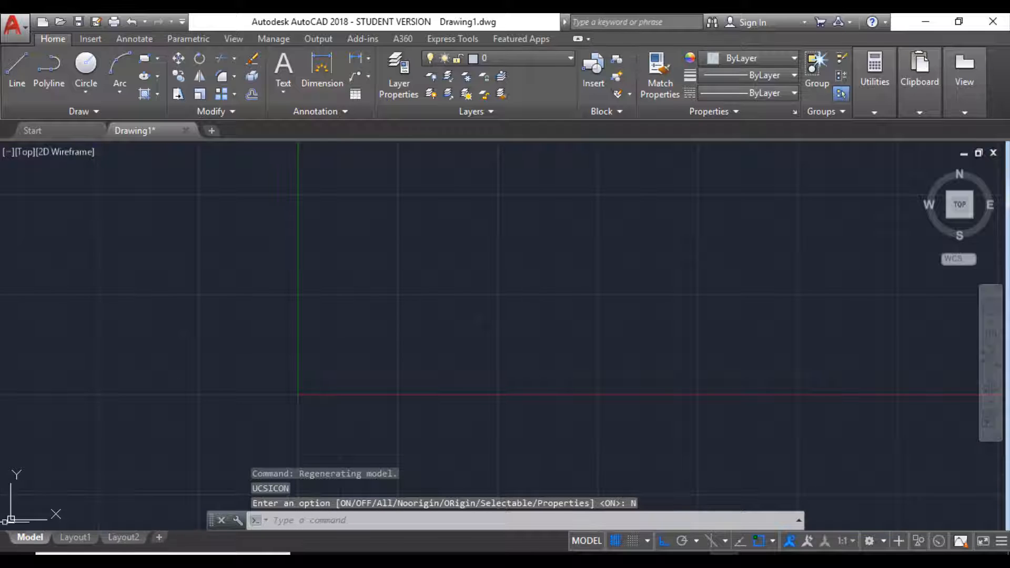
pyautogui.scroll(-4, 42, 405)
pyautogui.scroll(3, 12, 514)
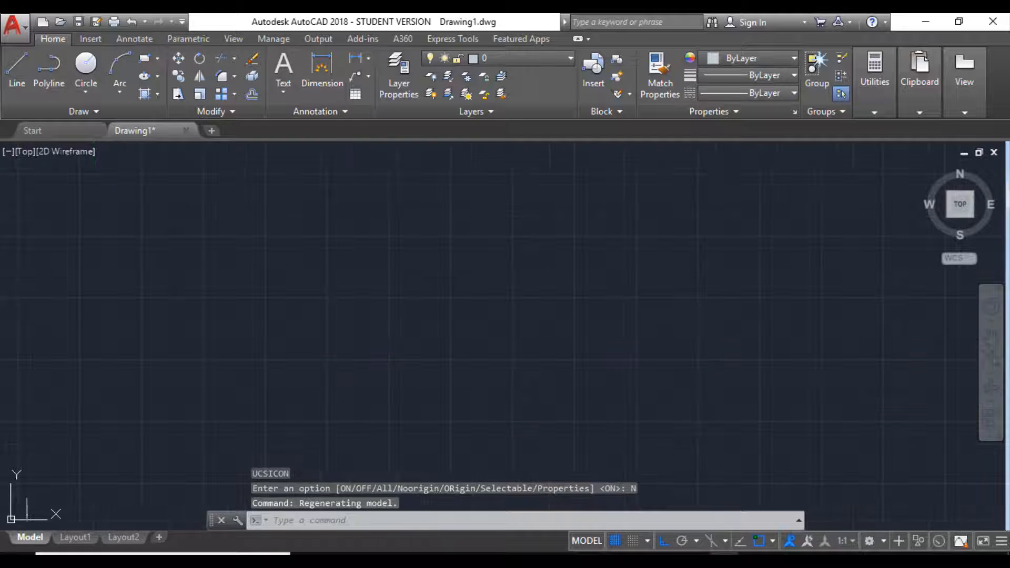
pyautogui.scroll(-5, 30, 494)
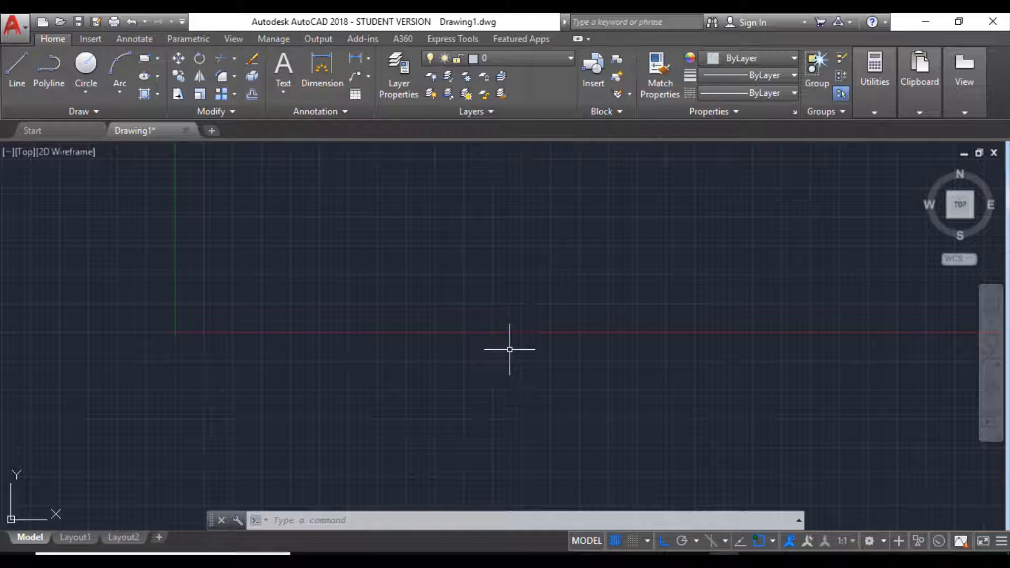
# Step: Set the drawing units' length type to Engineering with a precision of 0'-0.00"
pyautogui.press('Escape')
pyautogui.press('Escape')
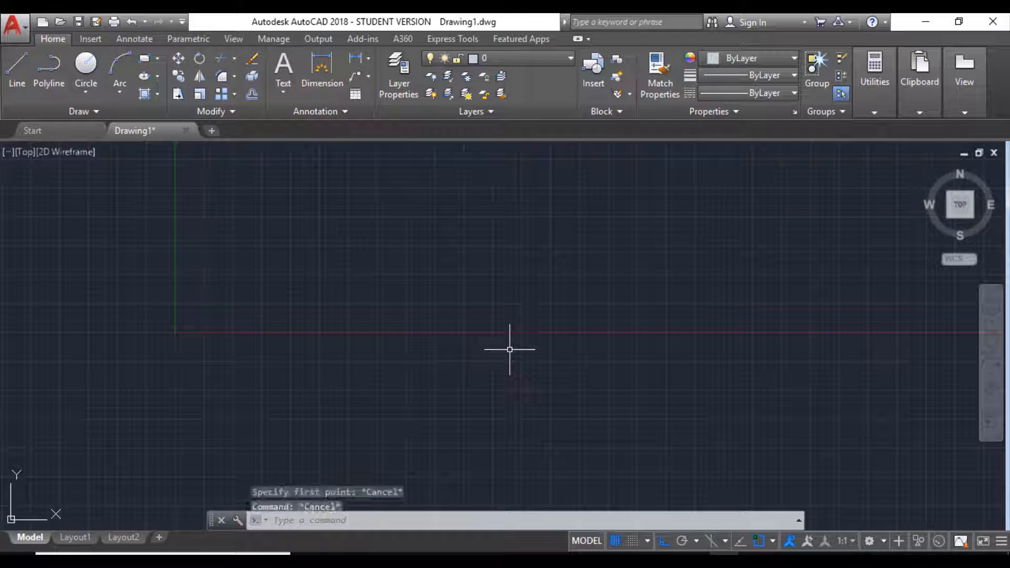
pyautogui.write('UN')
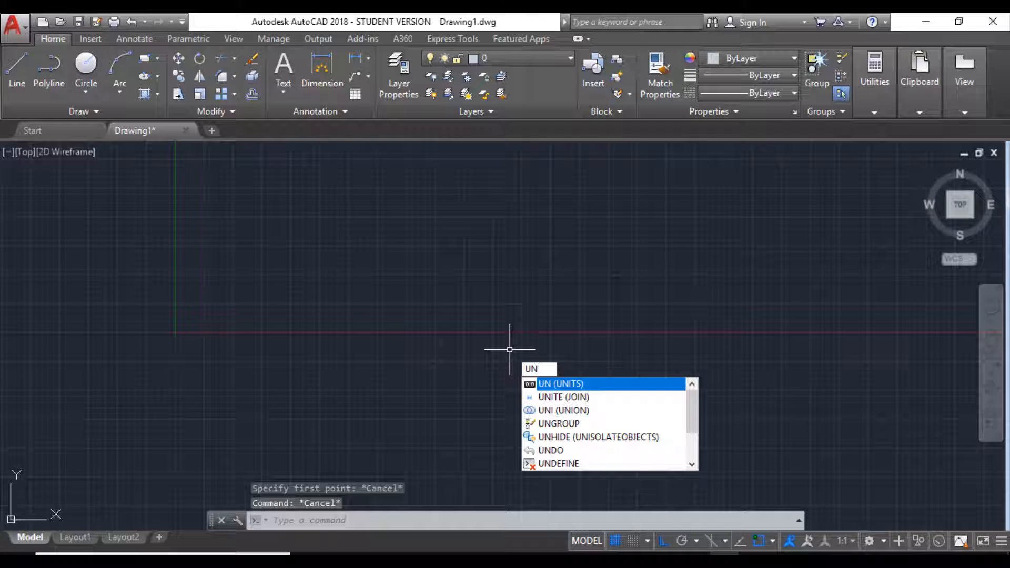
pyautogui.press('Escape')
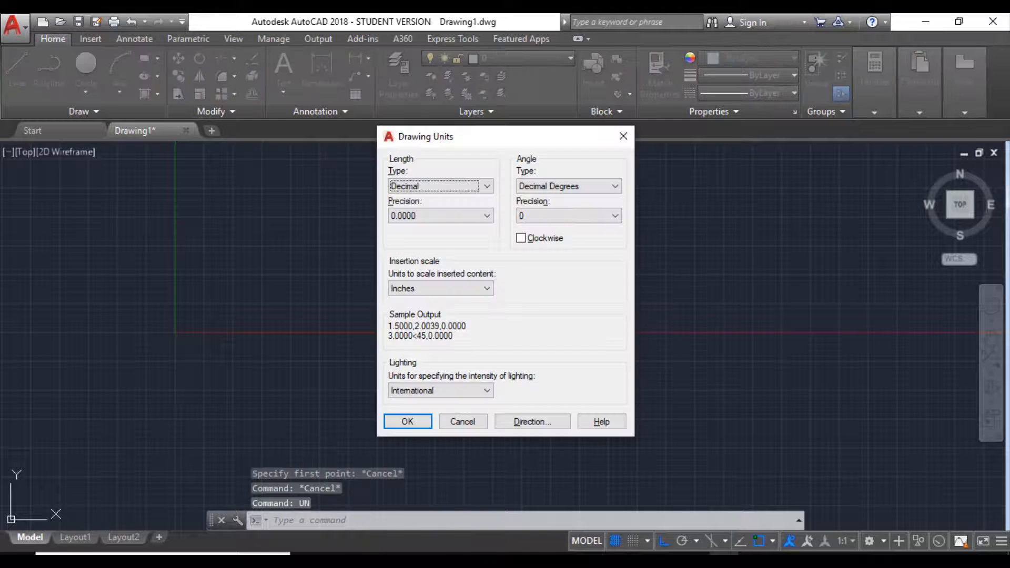
pyautogui.click(483, 186)
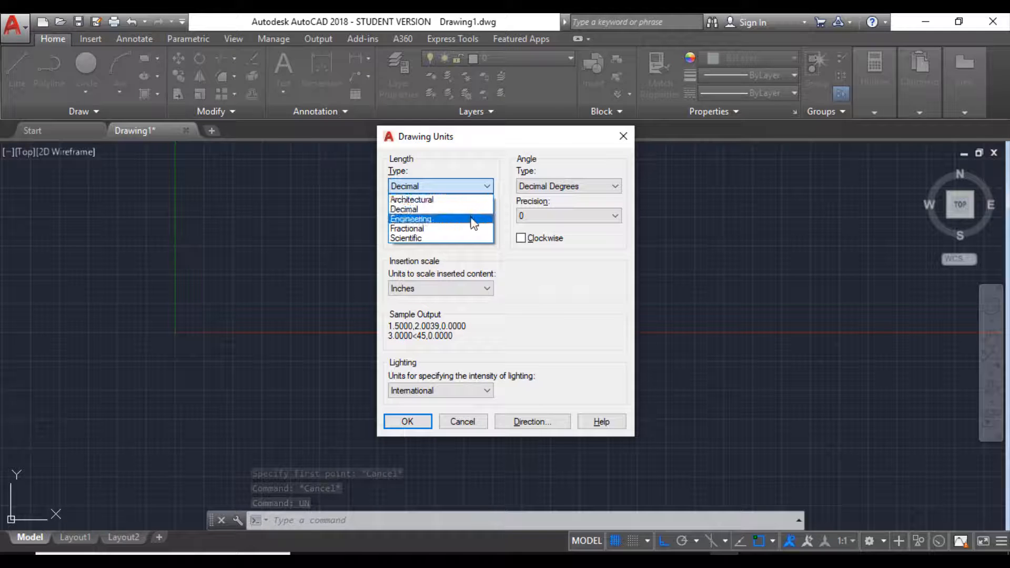
pyautogui.click(471, 218)
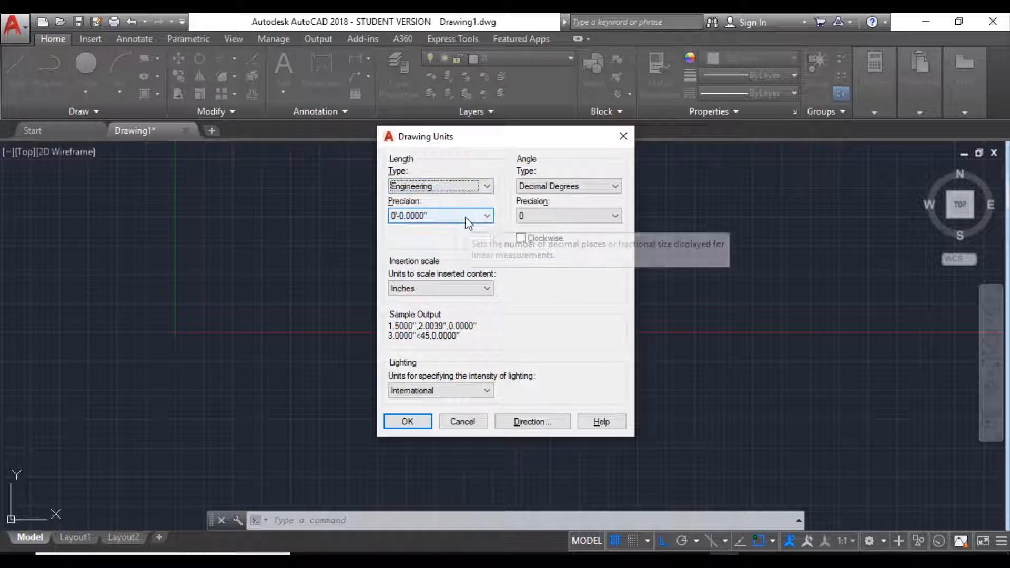
pyautogui.click(471, 217)
pyautogui.click(458, 248)
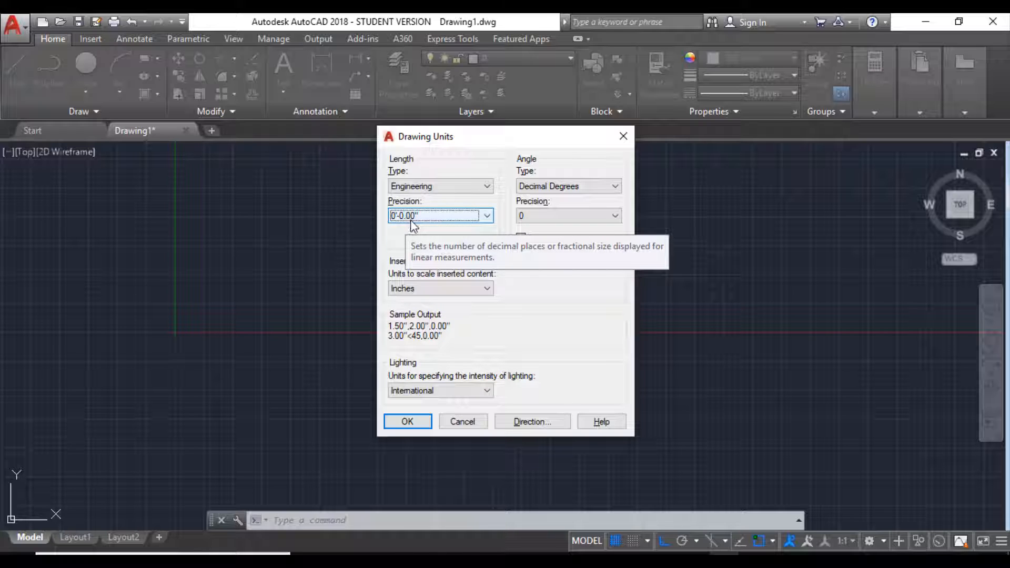
pyautogui.click(402, 424)
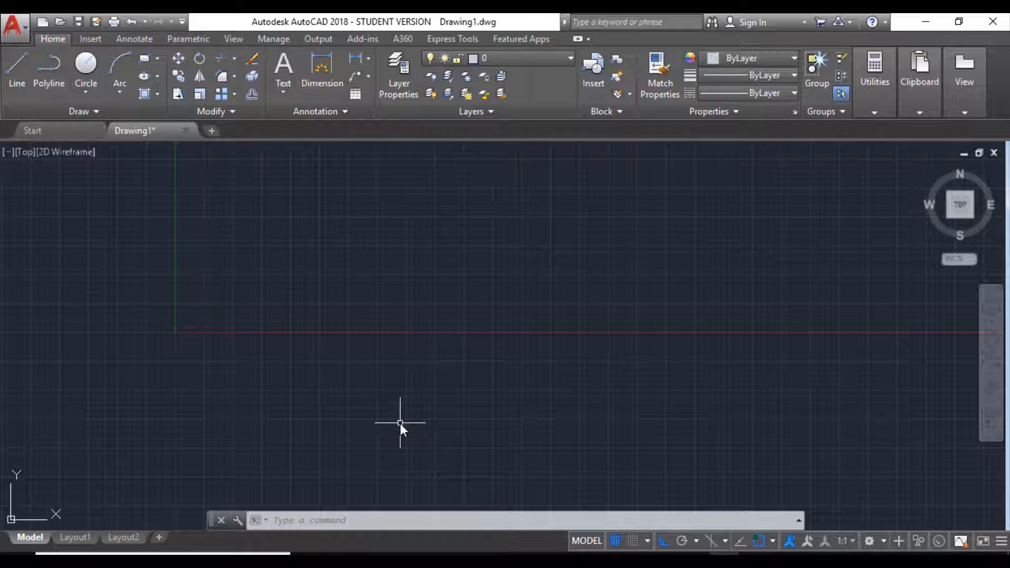
pyautogui.write('l')
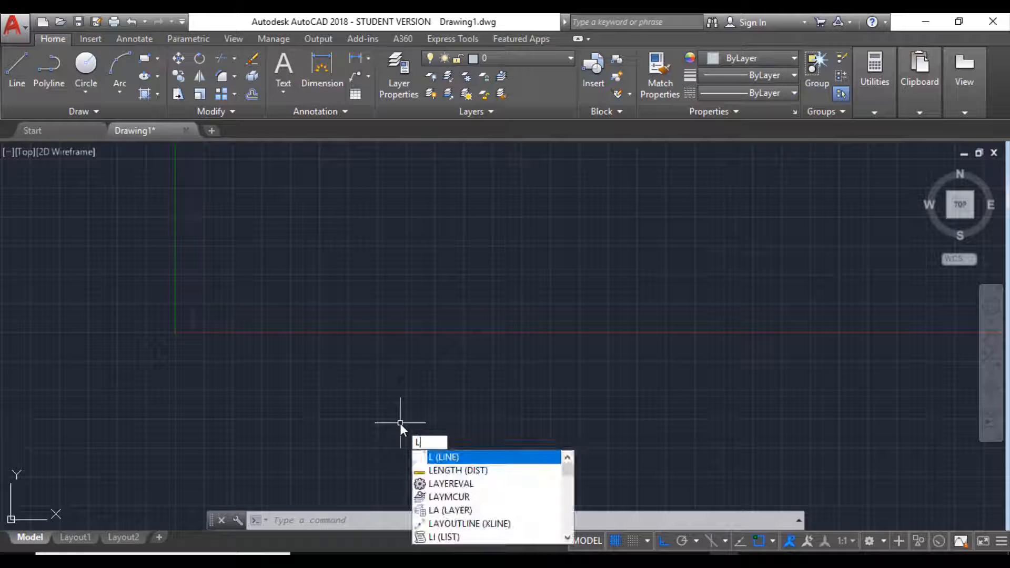
pyautogui.press('Return')
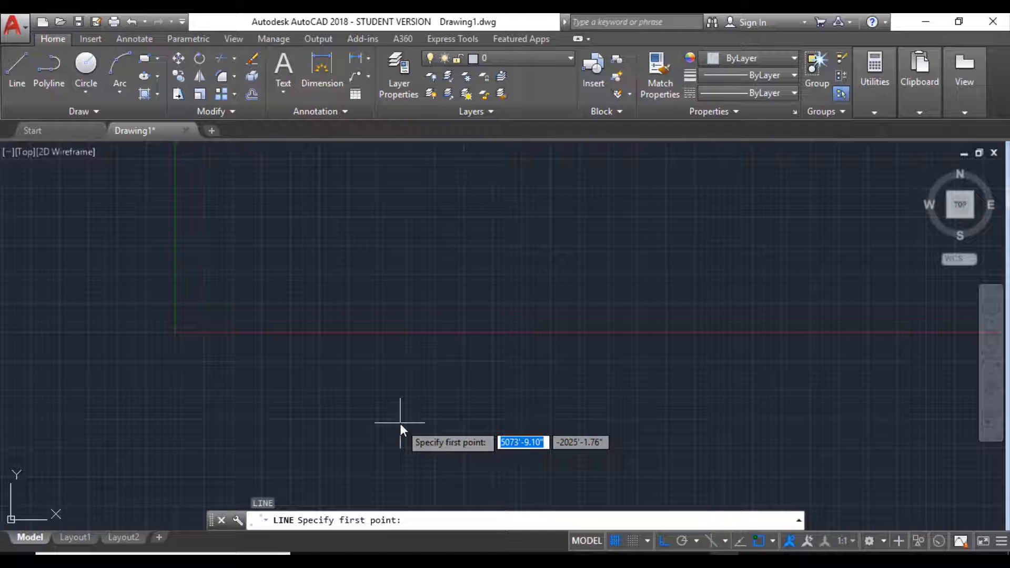
pyautogui.press('Escape')
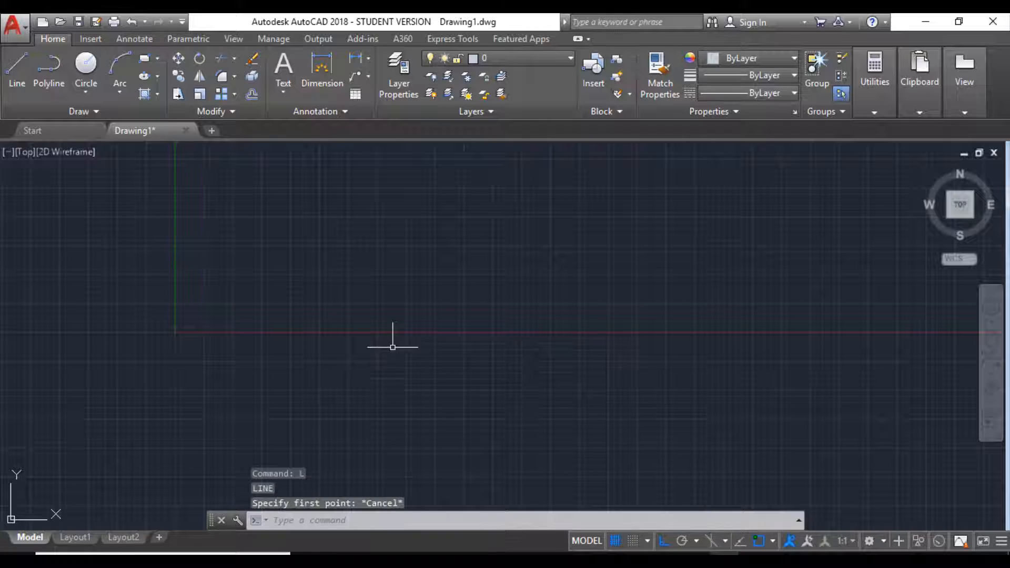
# Step: Draw a horizontal line 100'6" long below the X axis with Ortho mode on, and fit it in the view
pyautogui.click(17, 73)
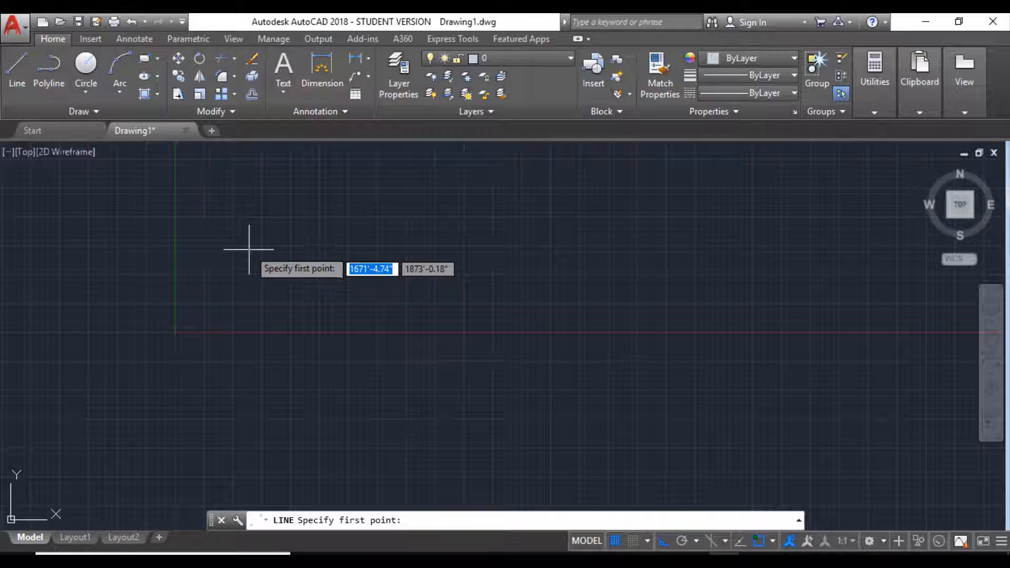
pyautogui.click(367, 271)
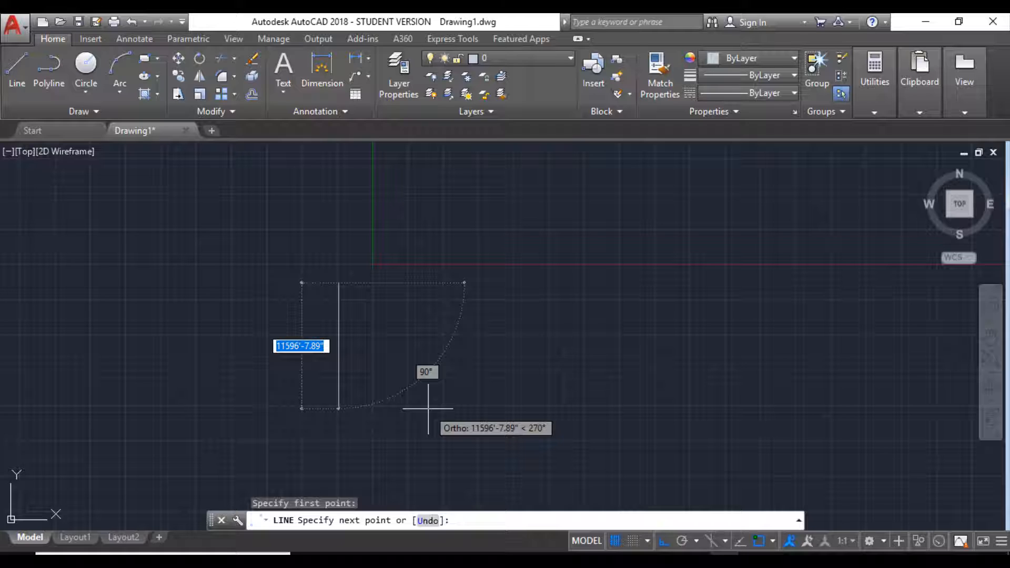
pyautogui.click(663, 541)
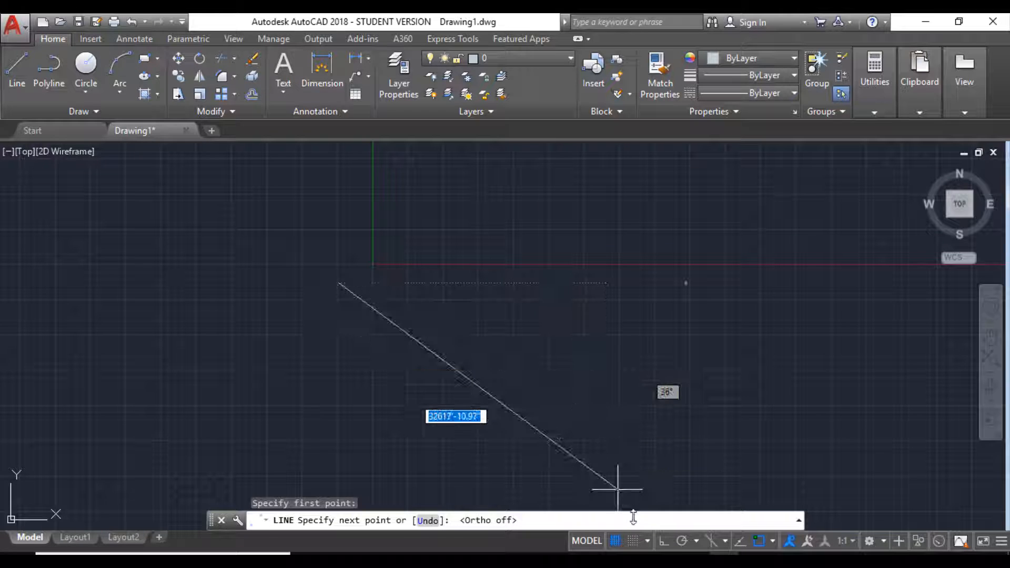
pyautogui.click(663, 538)
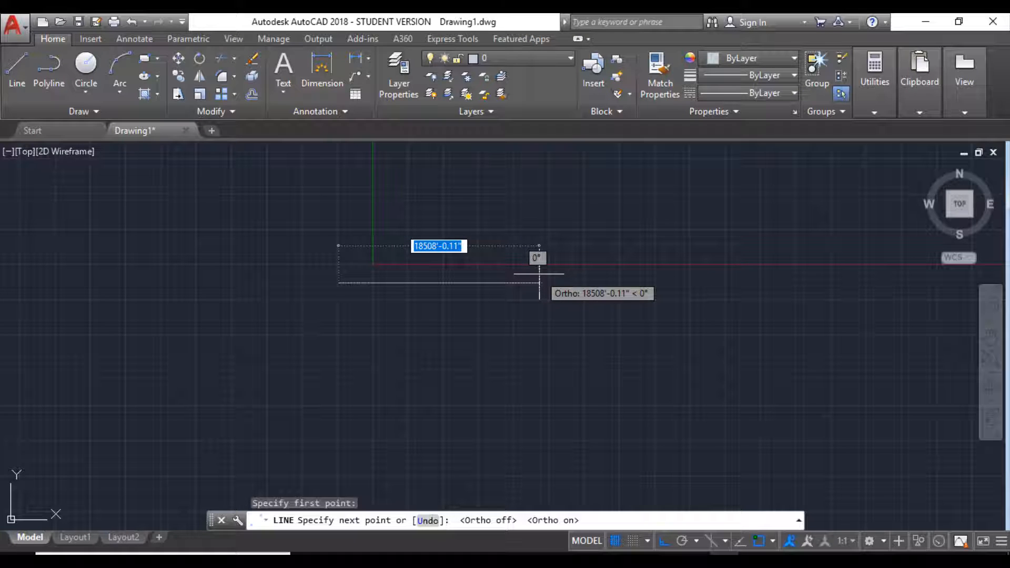
pyautogui.write("100'")
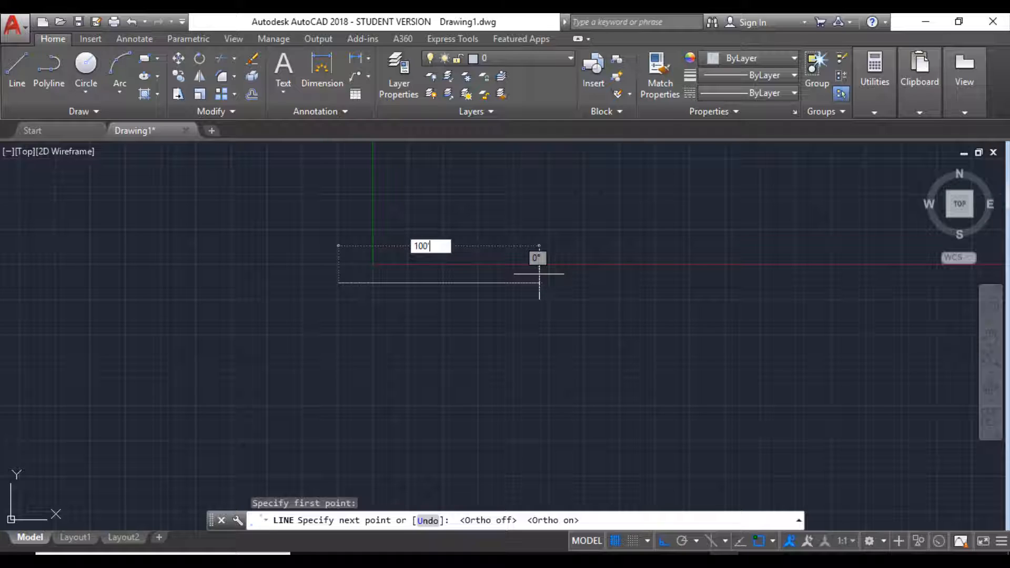
pyautogui.write('6')
pyautogui.press('Return')
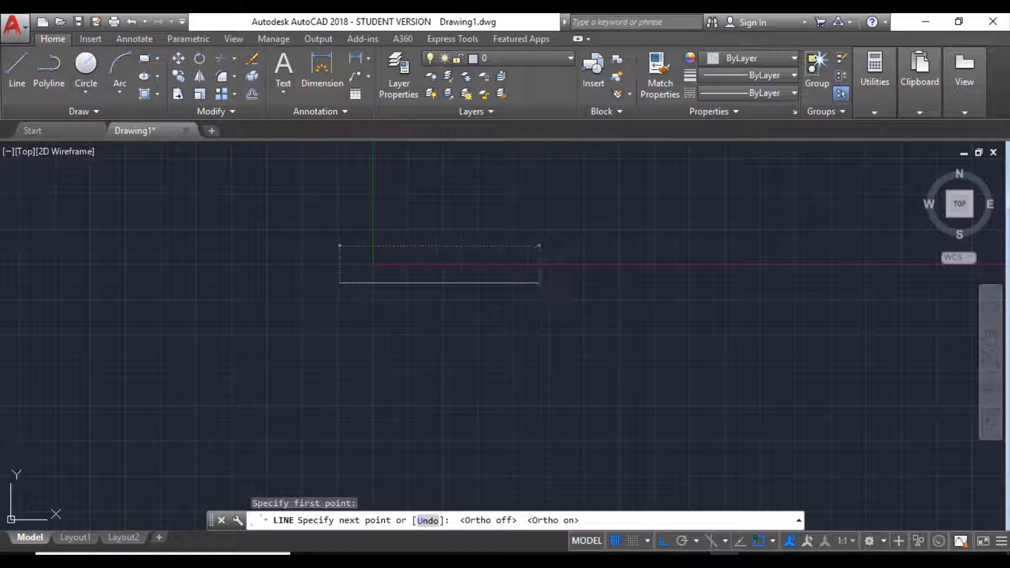
pyautogui.press('Escape')
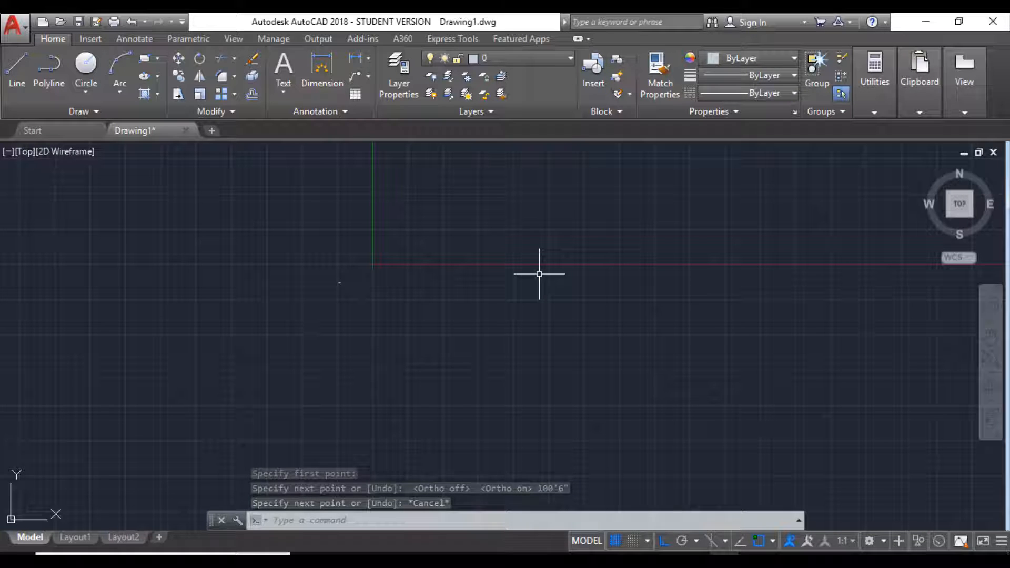
pyautogui.click(958, 203)
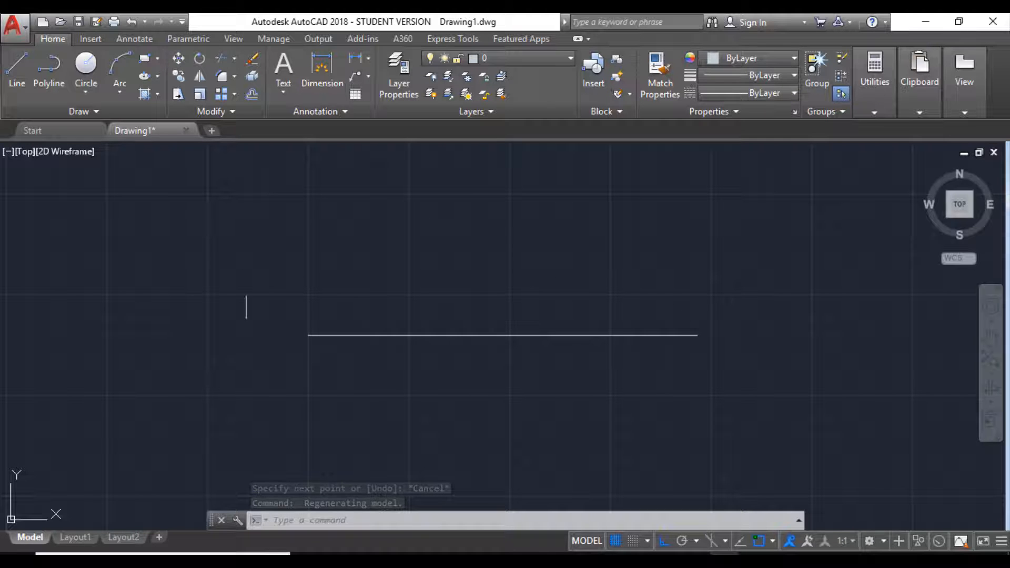
# Step: Draw a rectangle 20' long and 40' wide to the right of the horizontal line using the Dimensions option
pyautogui.scroll(-2, 736, 341)
pyautogui.moveTo(739, 342); pyautogui.dragTo(328, 278, button='middle')
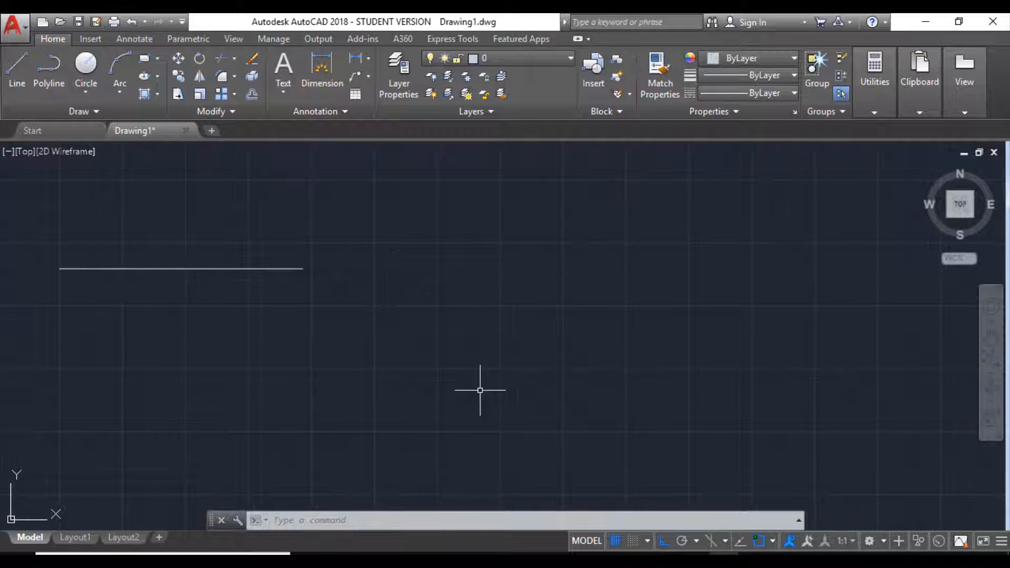
pyautogui.write('REC')
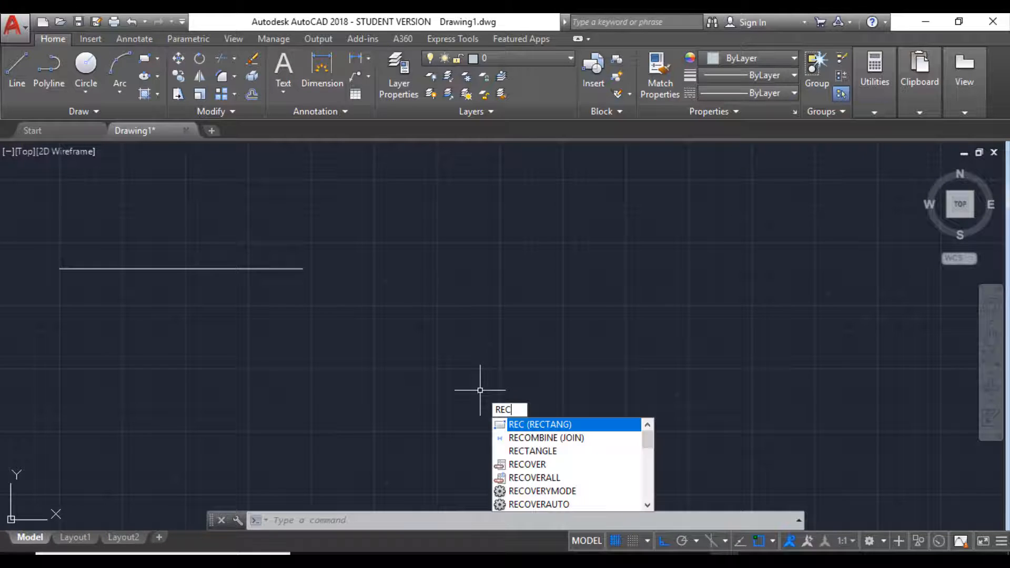
pyautogui.press('Return')
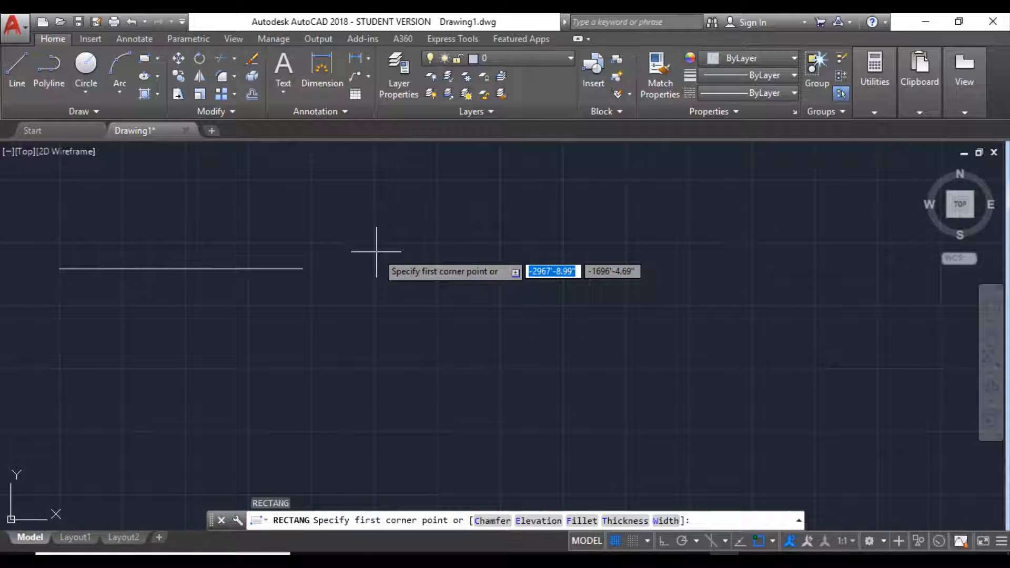
pyautogui.click(352, 218)
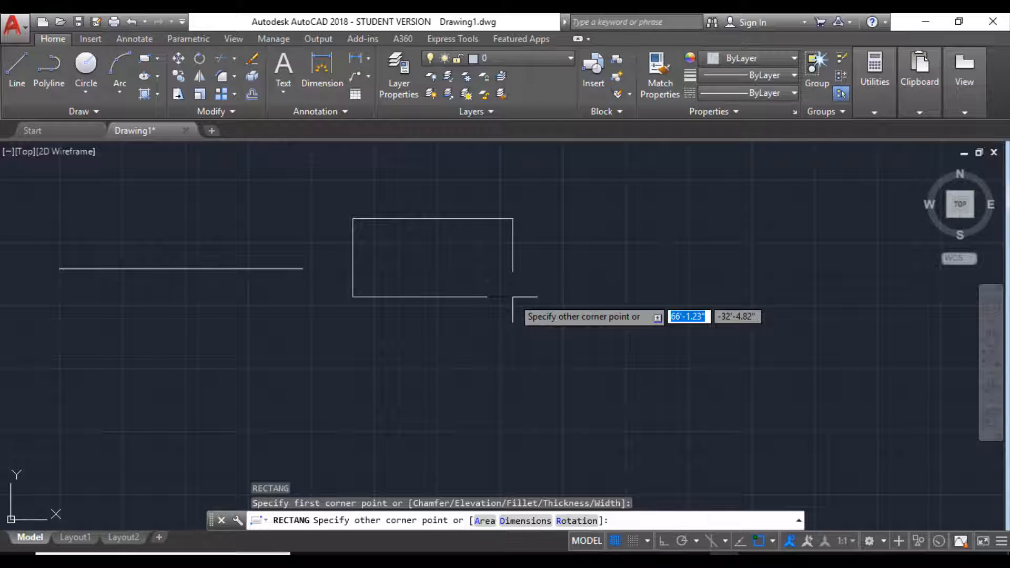
pyautogui.write('d')
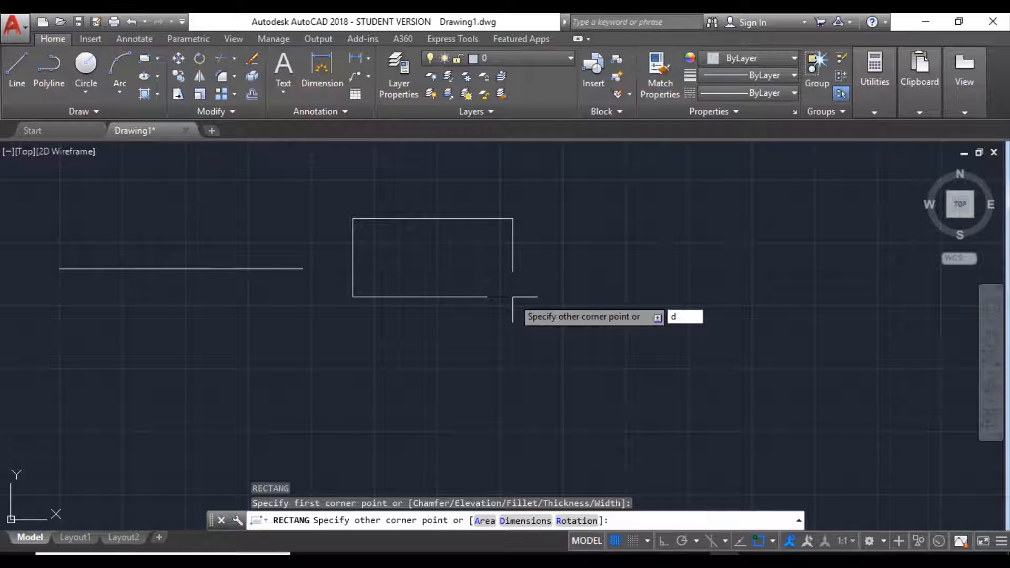
pyautogui.press('Return')
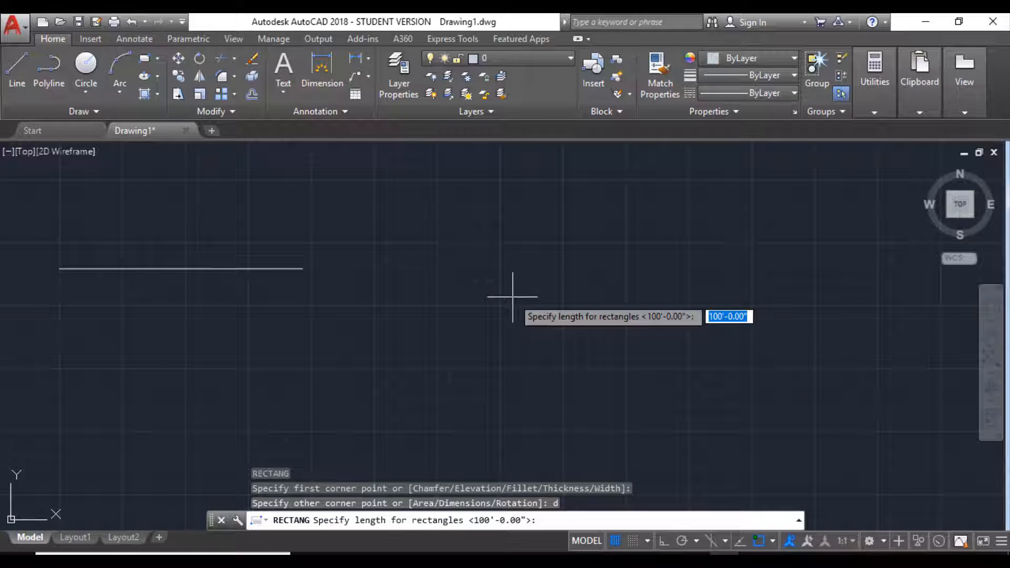
pyautogui.write('20')
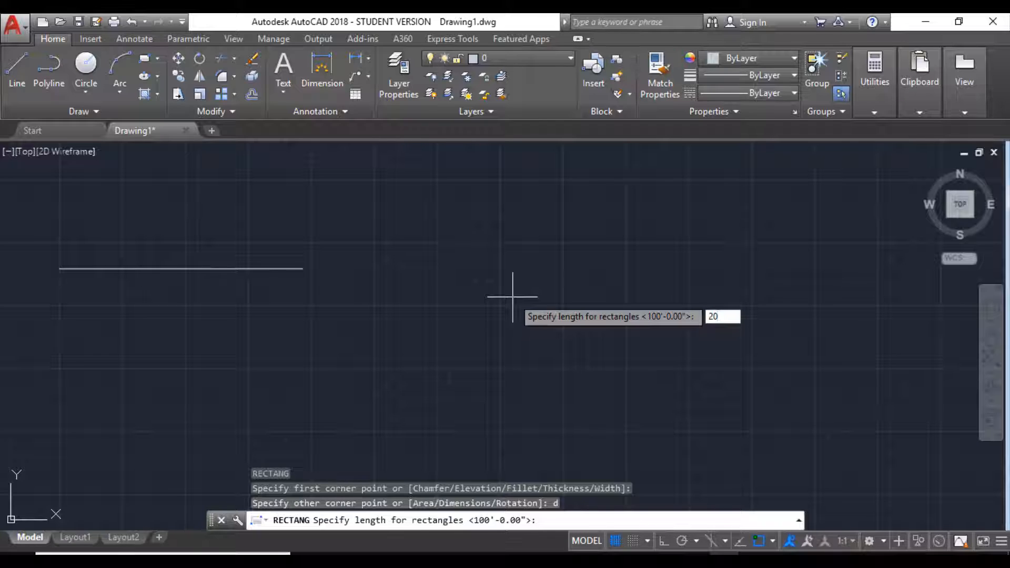
pyautogui.write("'")
pyautogui.press('Return')
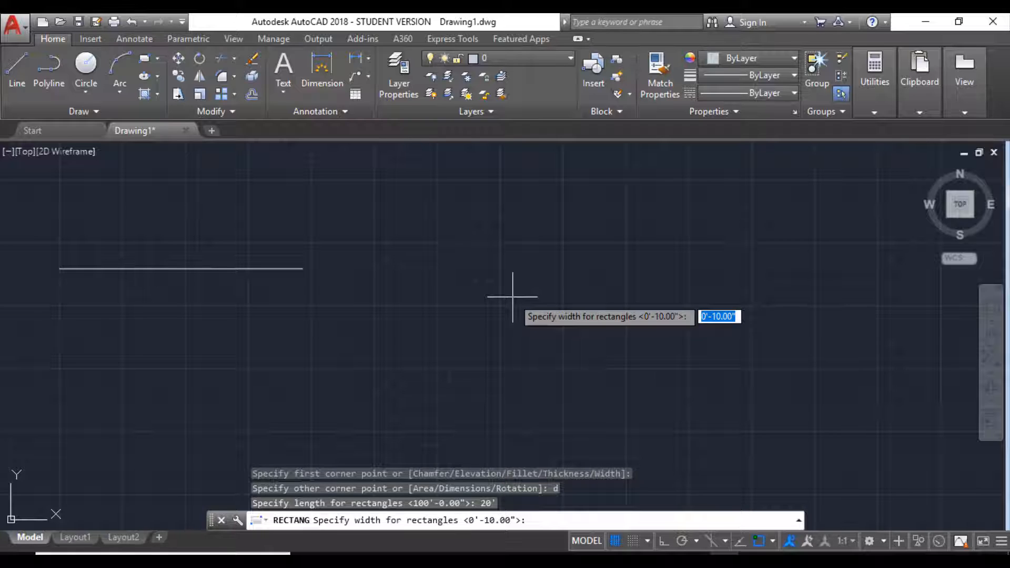
pyautogui.write('40')
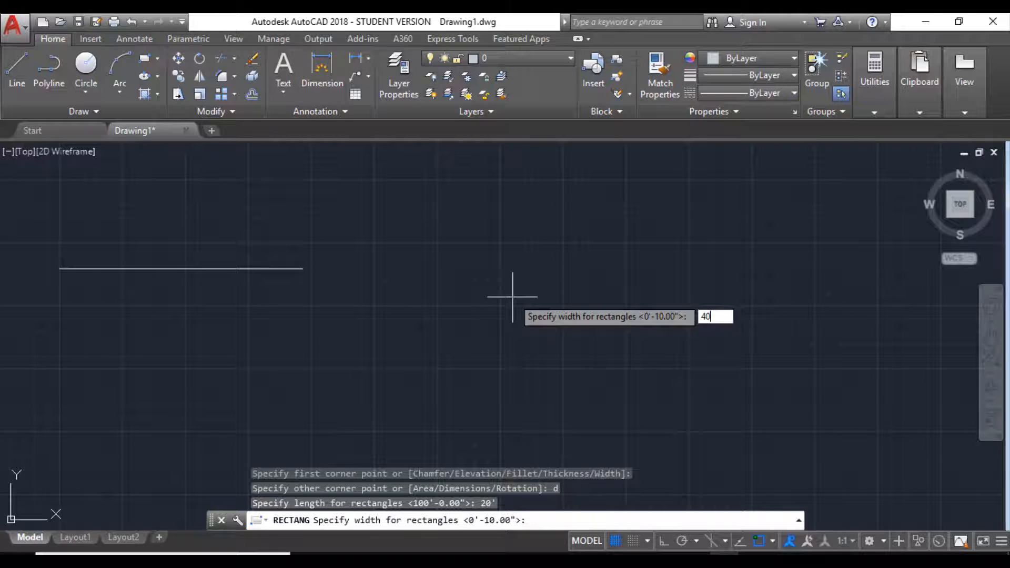
pyautogui.write("'")
pyautogui.press('Return')
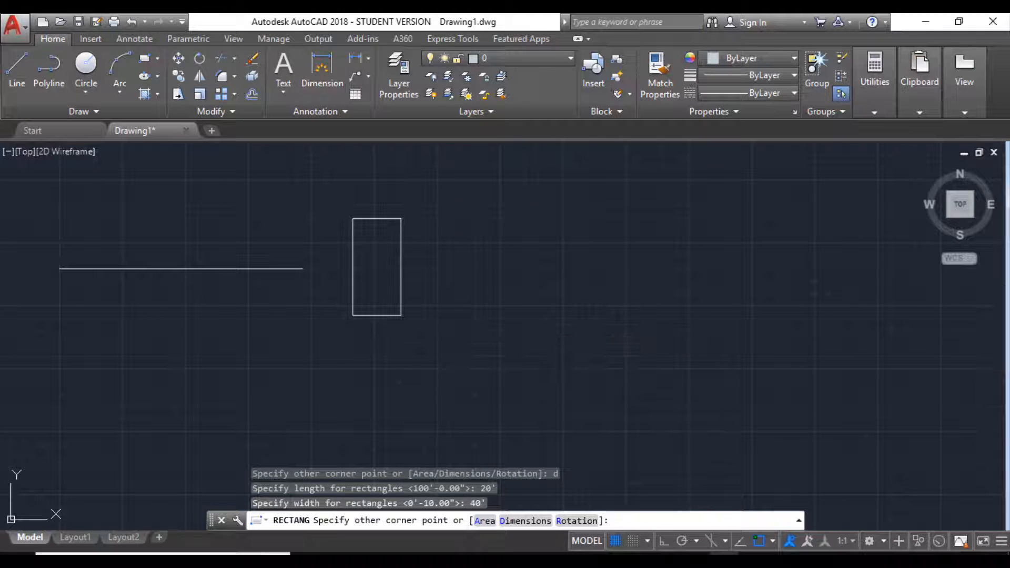
pyautogui.click(398, 310)
pyautogui.moveTo(380, 297); pyautogui.dragTo(326, 301, button='middle')
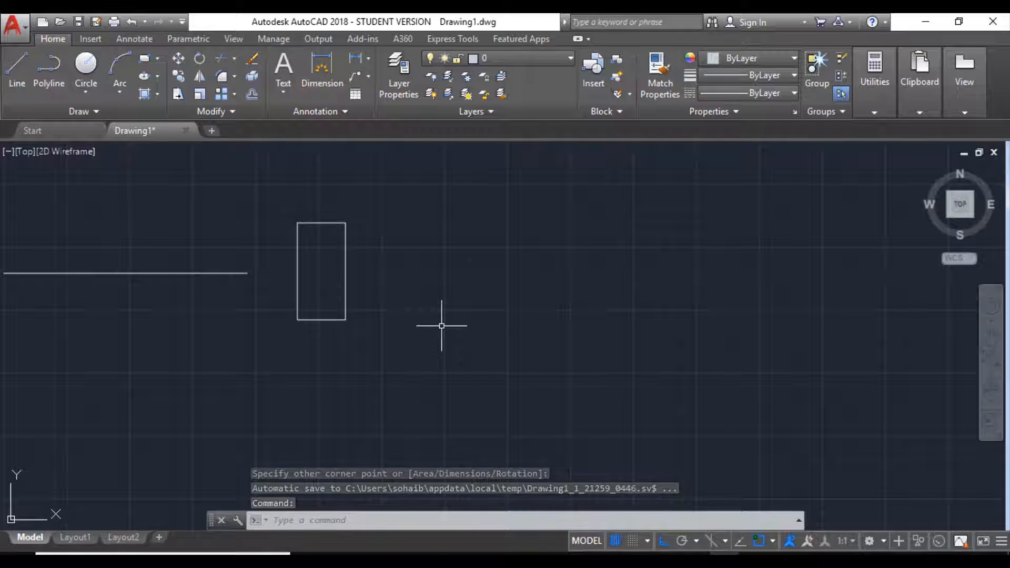
pyautogui.press('space')
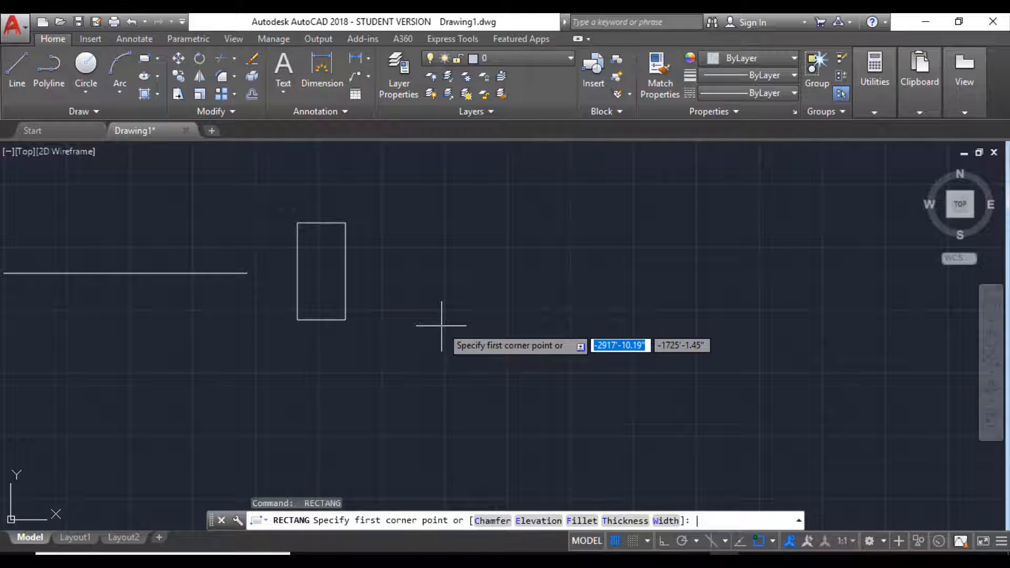
pyautogui.click(434, 221)
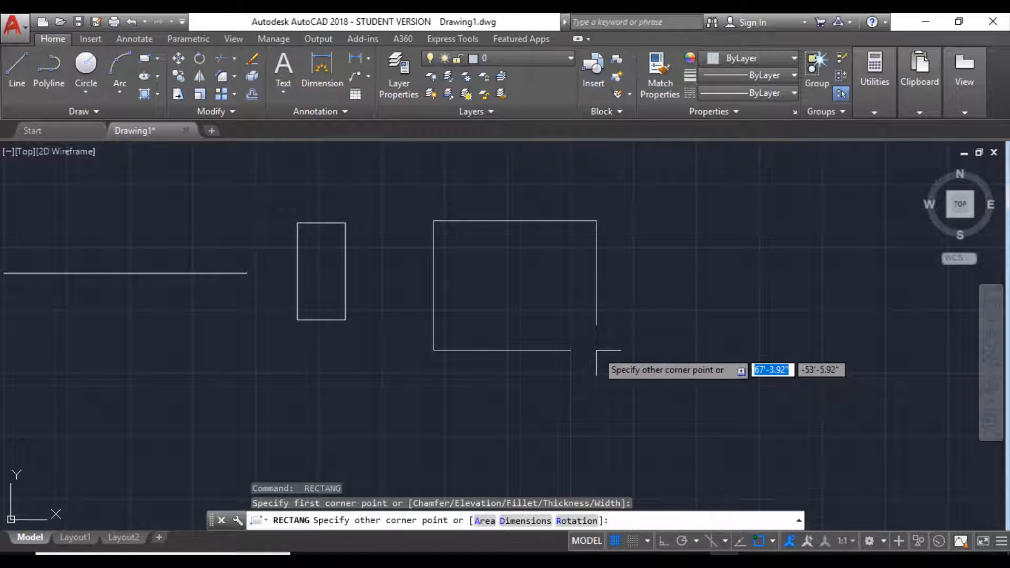
pyautogui.write('@')
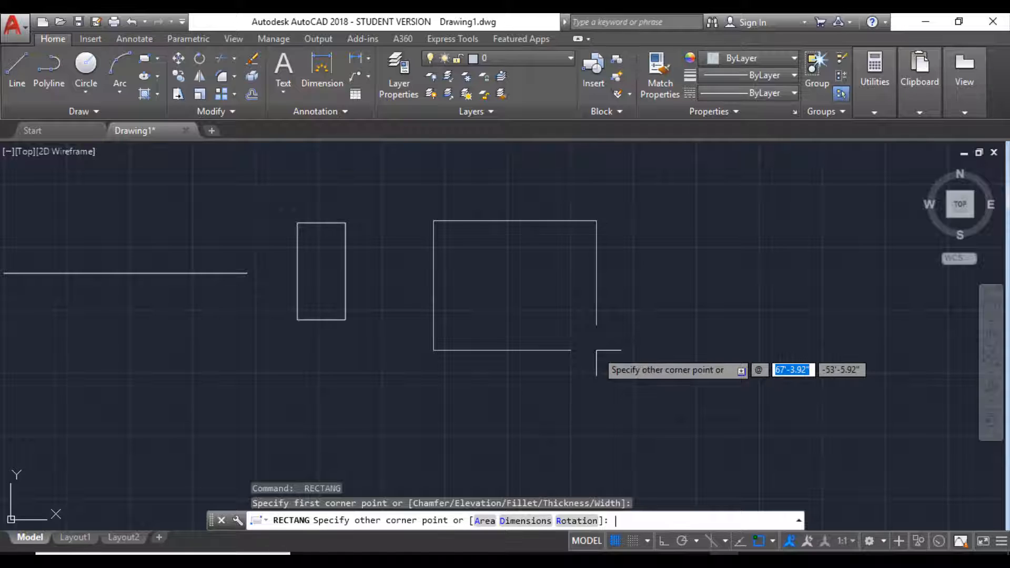
pyautogui.write('20')
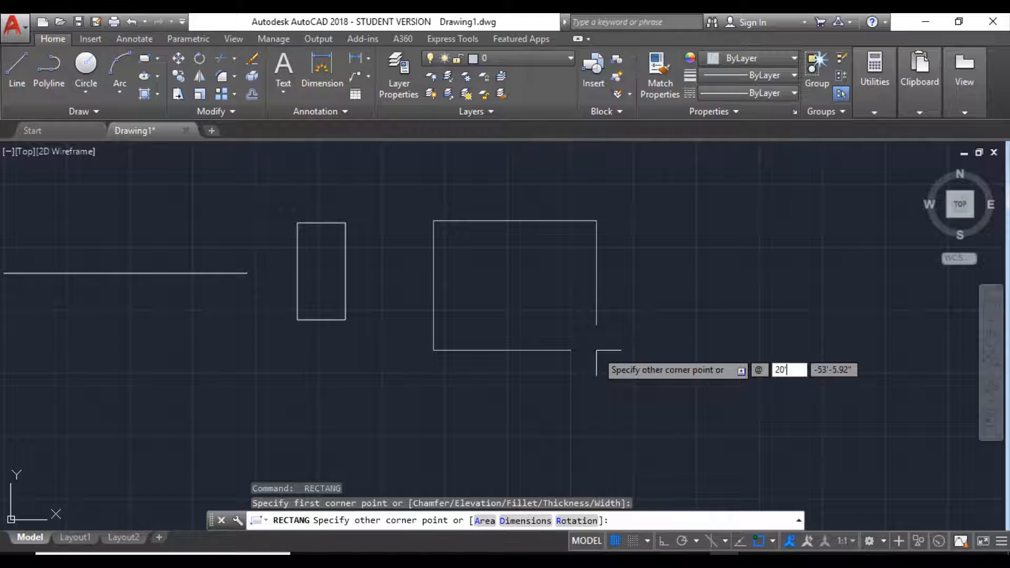
pyautogui.write("'")
pyautogui.press('Tab')
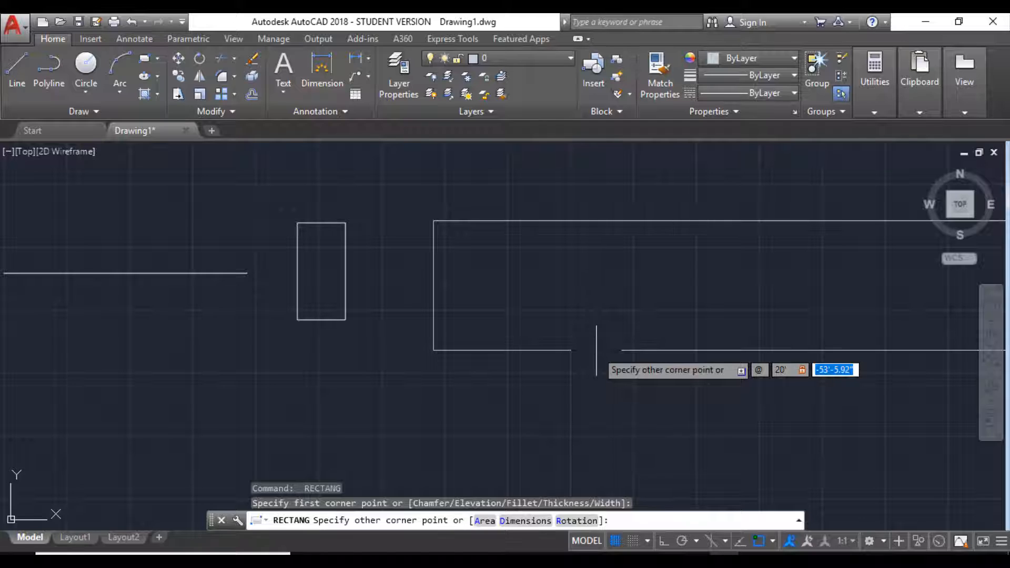
pyautogui.write('40')
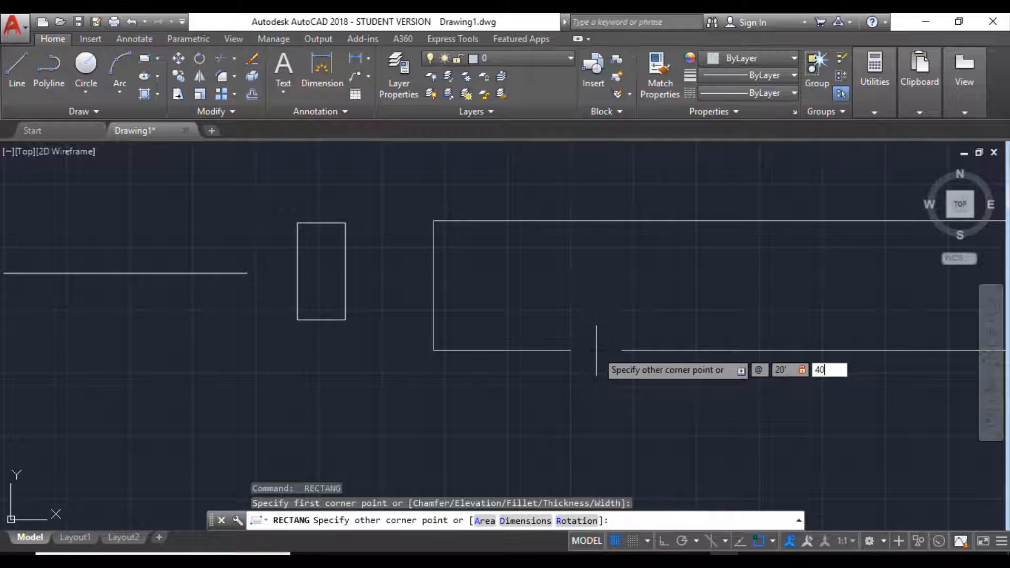
pyautogui.write("'")
pyautogui.press('Return')
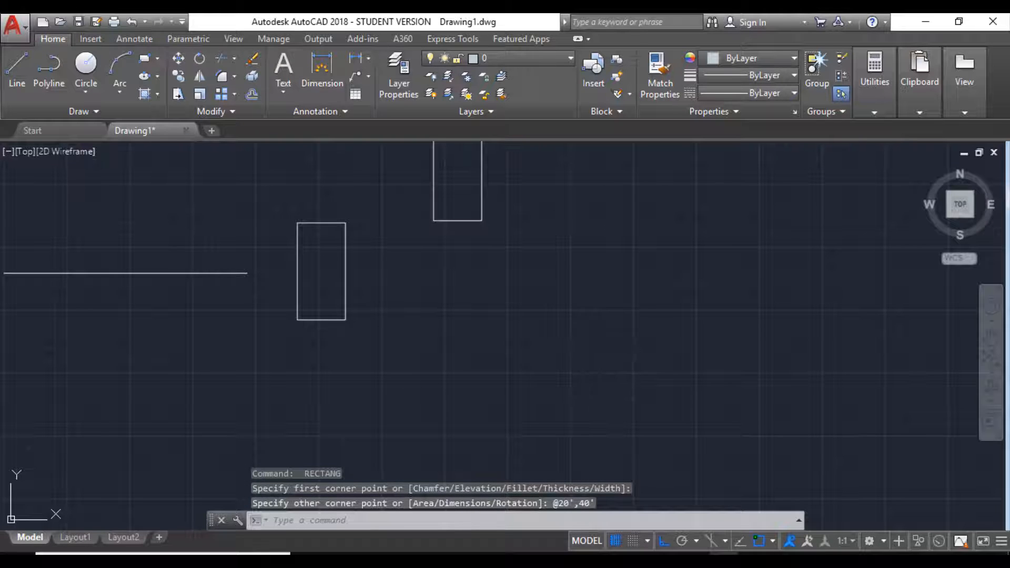
pyautogui.moveTo(523, 282); pyautogui.dragTo(509, 333, button='middle')
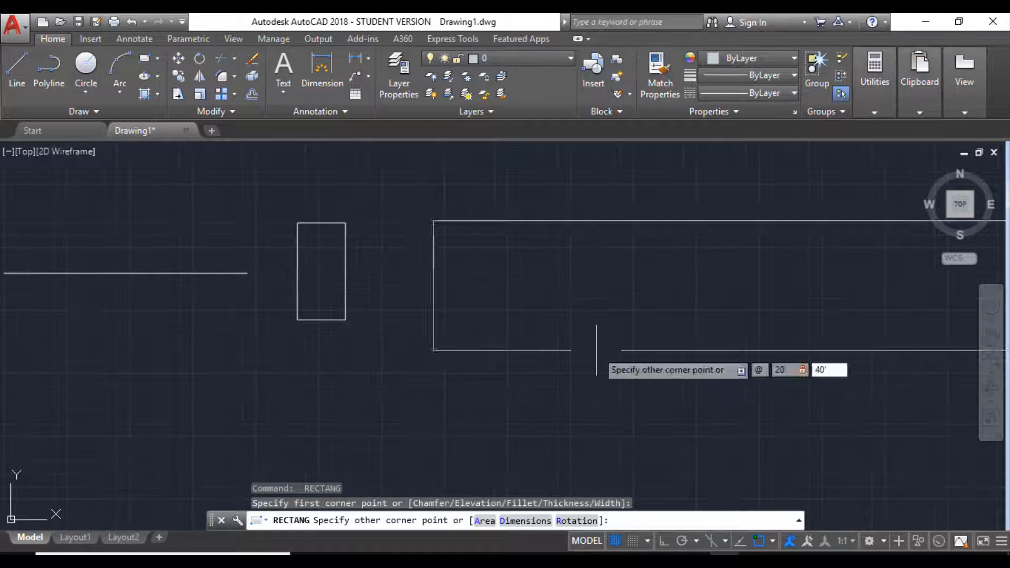
pyautogui.press('Return')
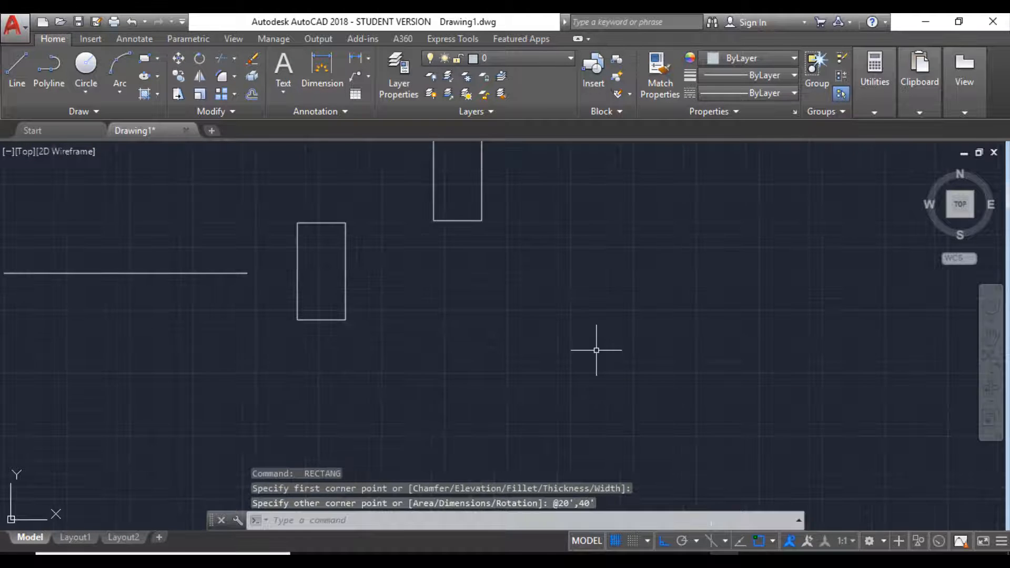
pyautogui.moveTo(523, 282); pyautogui.dragTo(509, 333, button='middle')
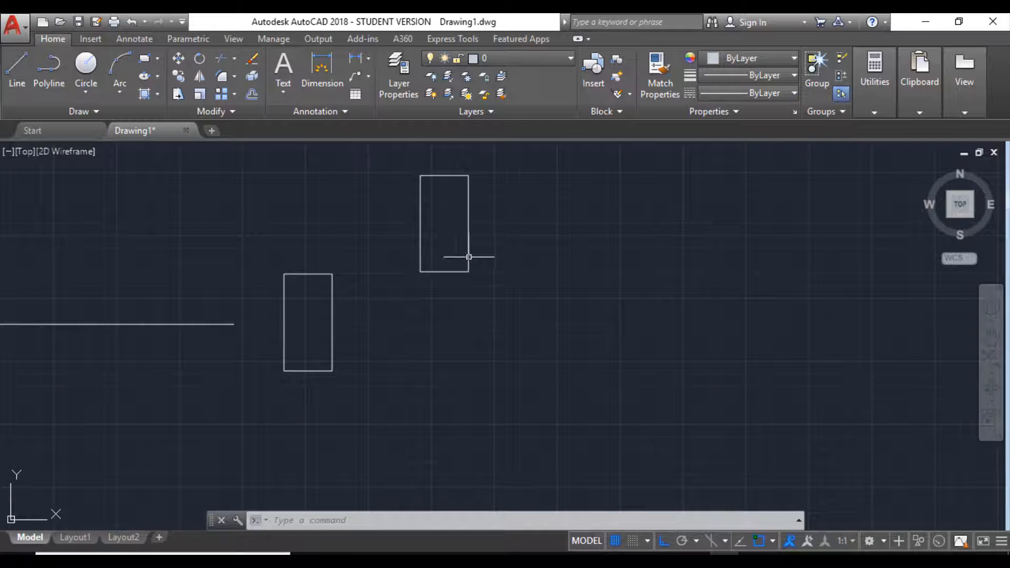
# Step: Explode the second, upper rectangle into separate lines
pyautogui.click(491, 289)
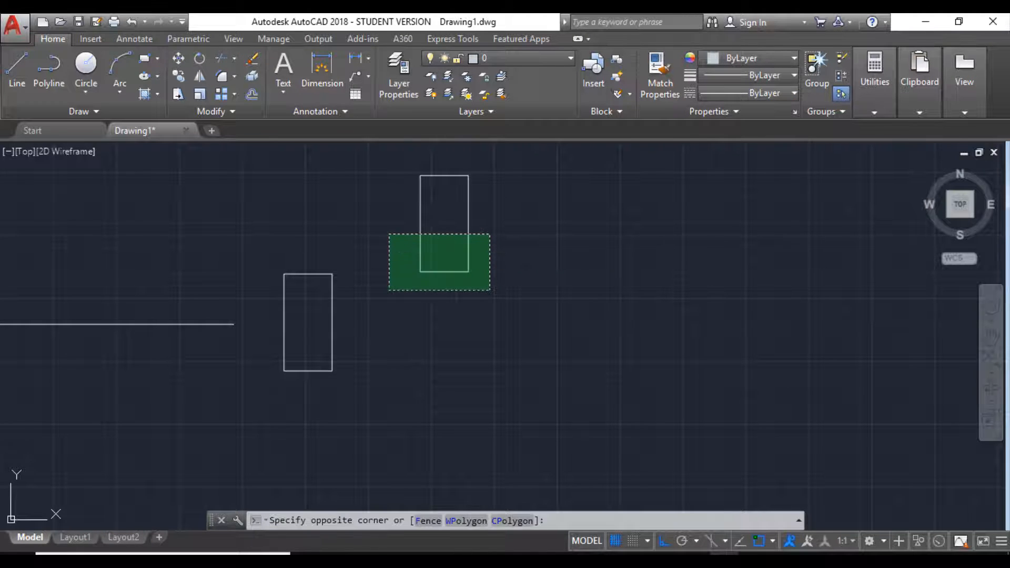
pyautogui.click(388, 232)
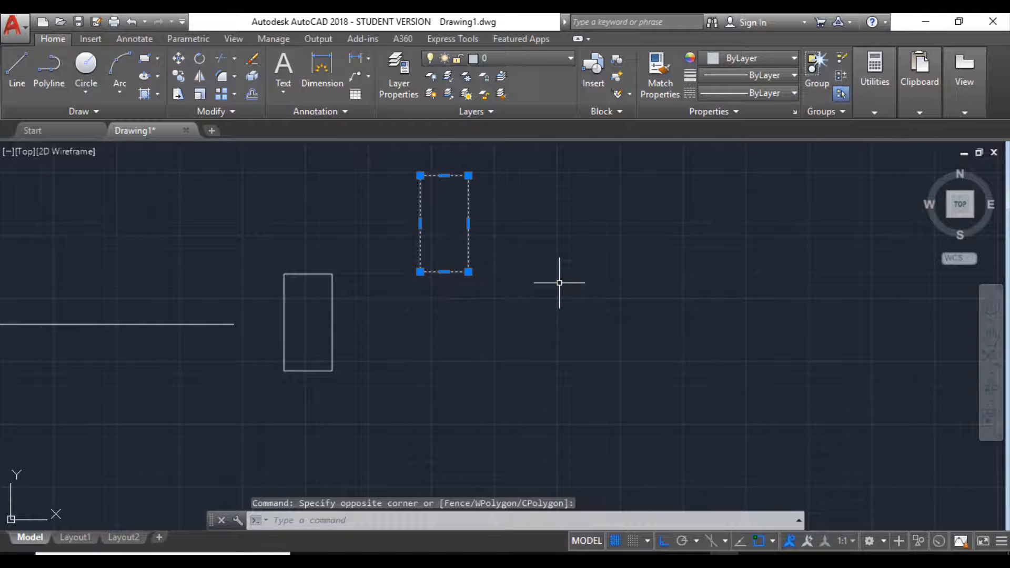
pyautogui.click(494, 302)
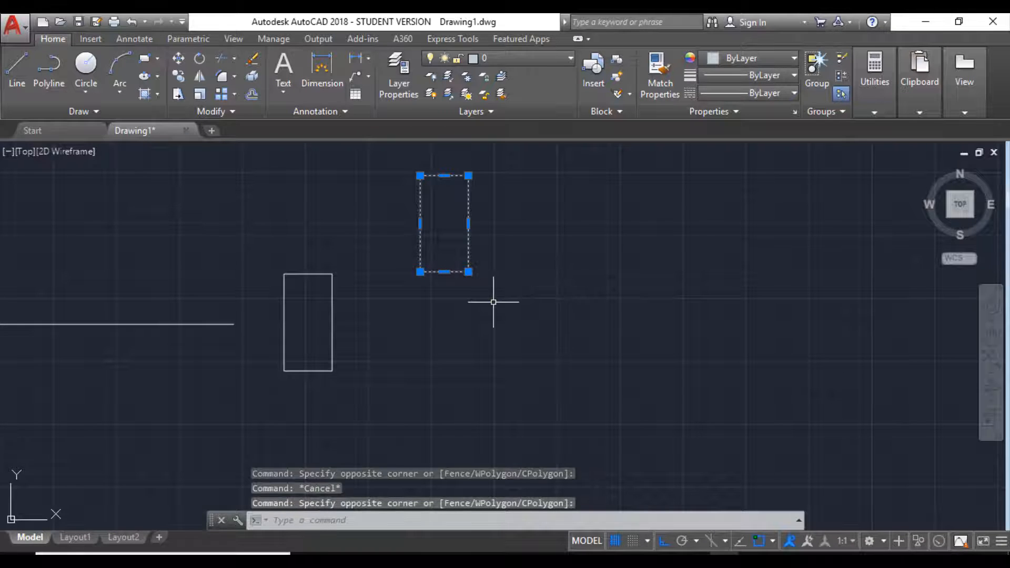
pyautogui.write('x')
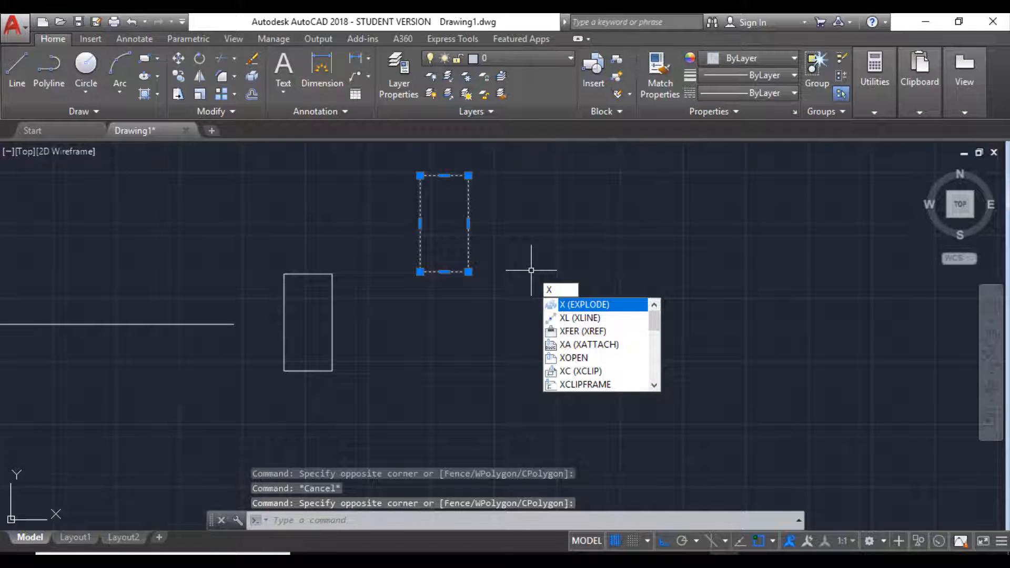
pyautogui.press('Return')
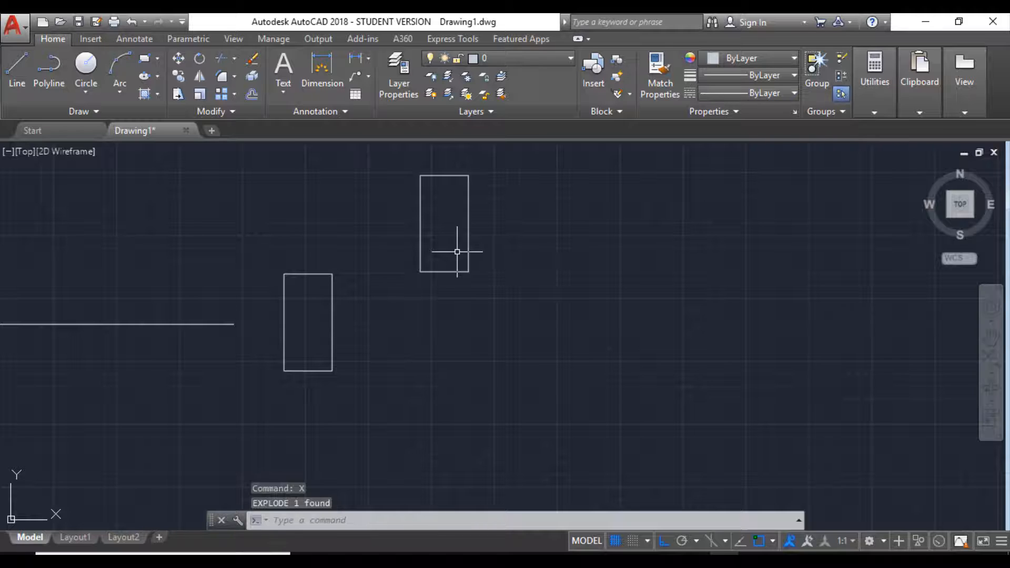
# Step: Check the exploded rectangle by selecting its right, lower, left and upper sides one at a time, and clear the selection
pyautogui.click(481, 288)
pyautogui.press('Escape')
pyautogui.scroll(2, 441, 173)
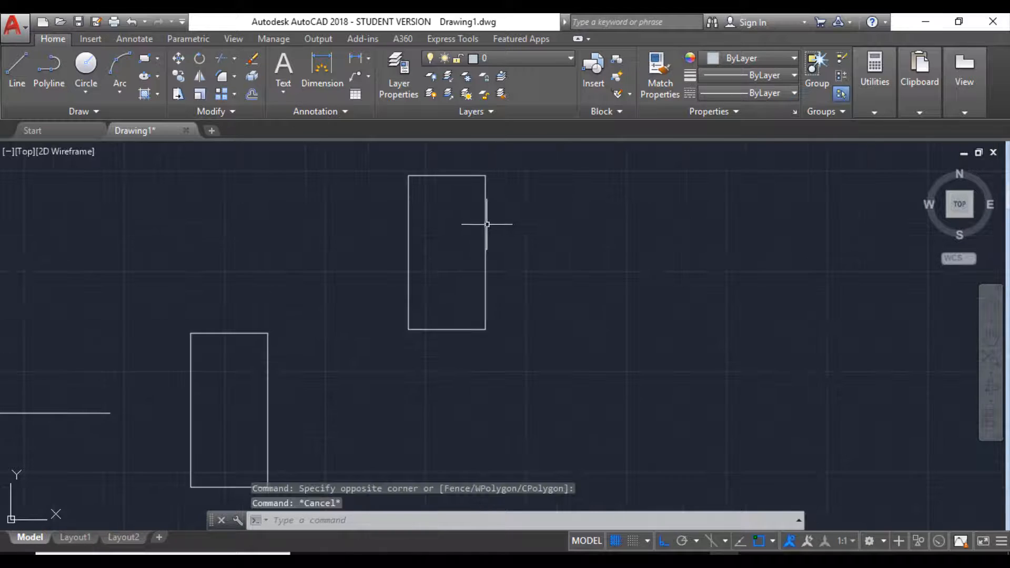
pyautogui.click(486, 224)
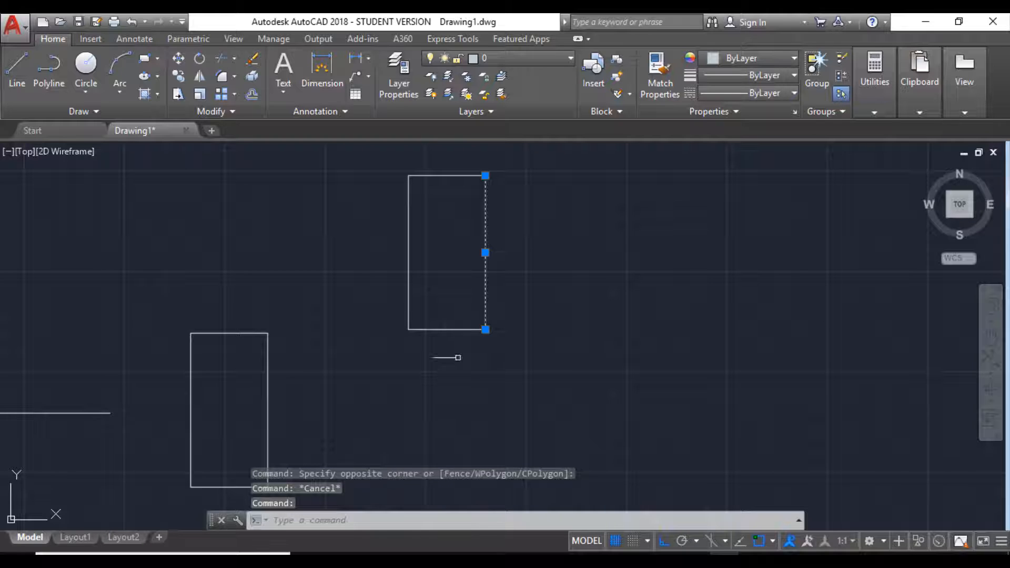
pyautogui.click(450, 329)
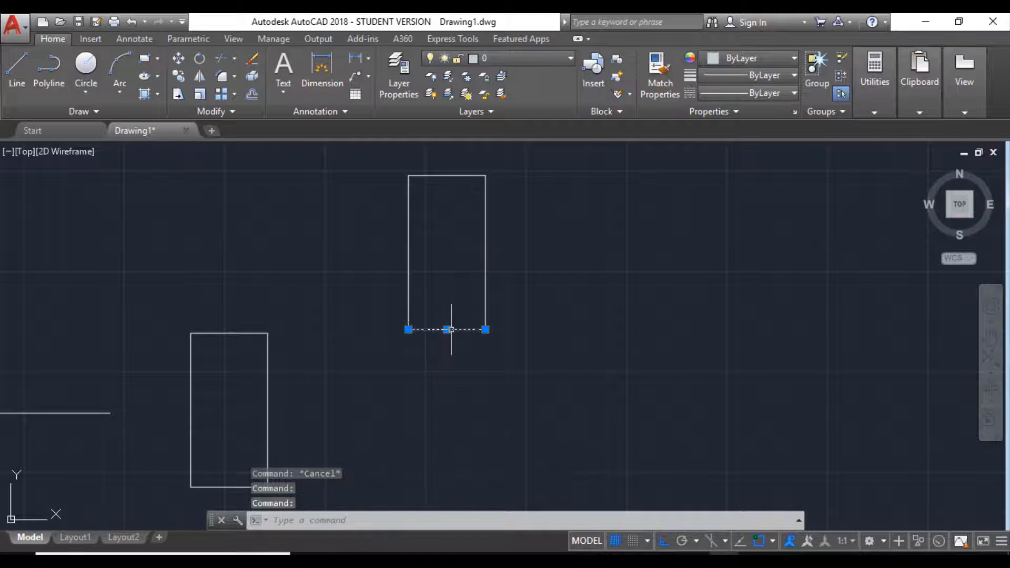
pyautogui.click(408, 278)
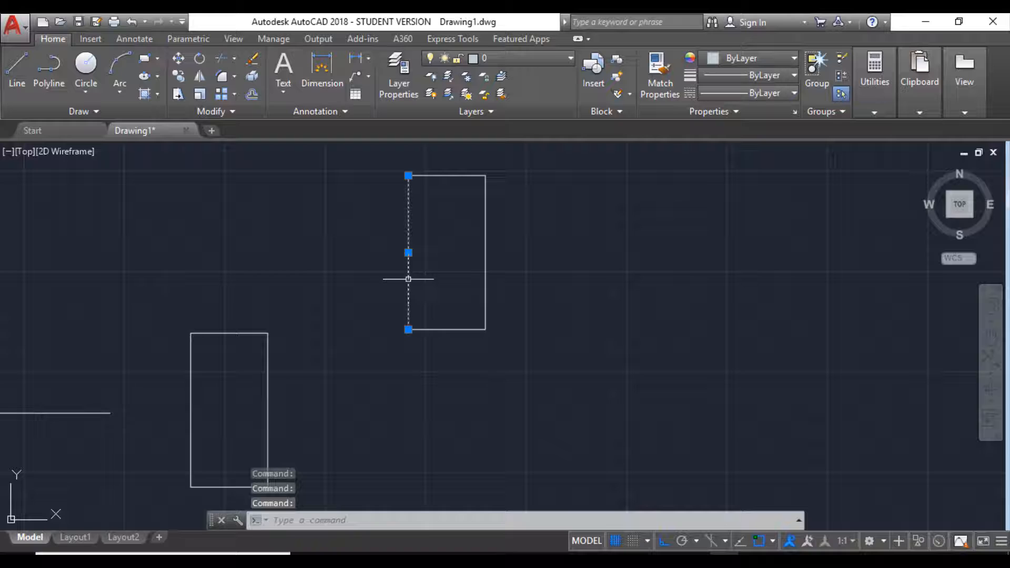
pyautogui.click(438, 177)
pyautogui.click(439, 177)
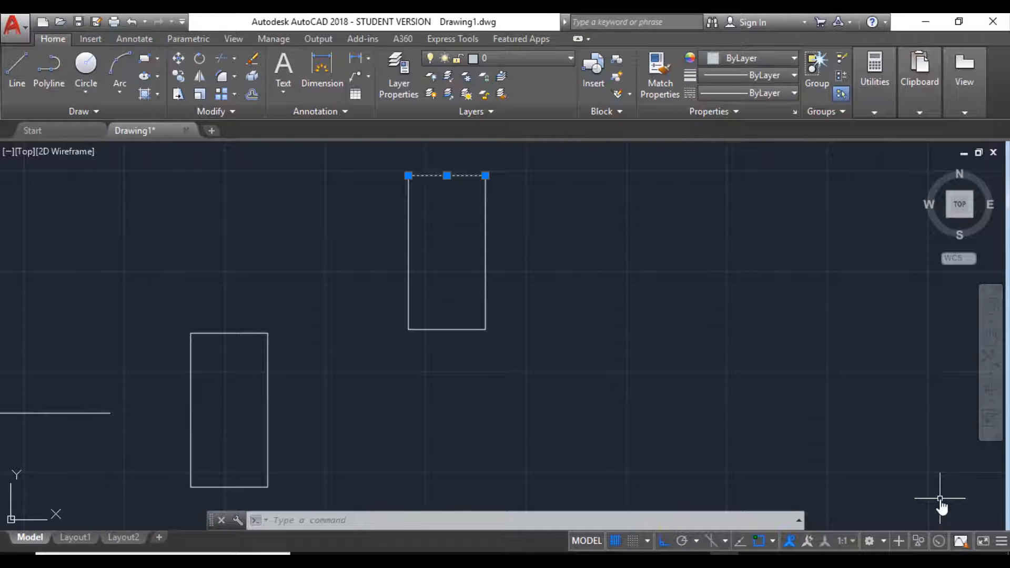
pyautogui.press('Escape')
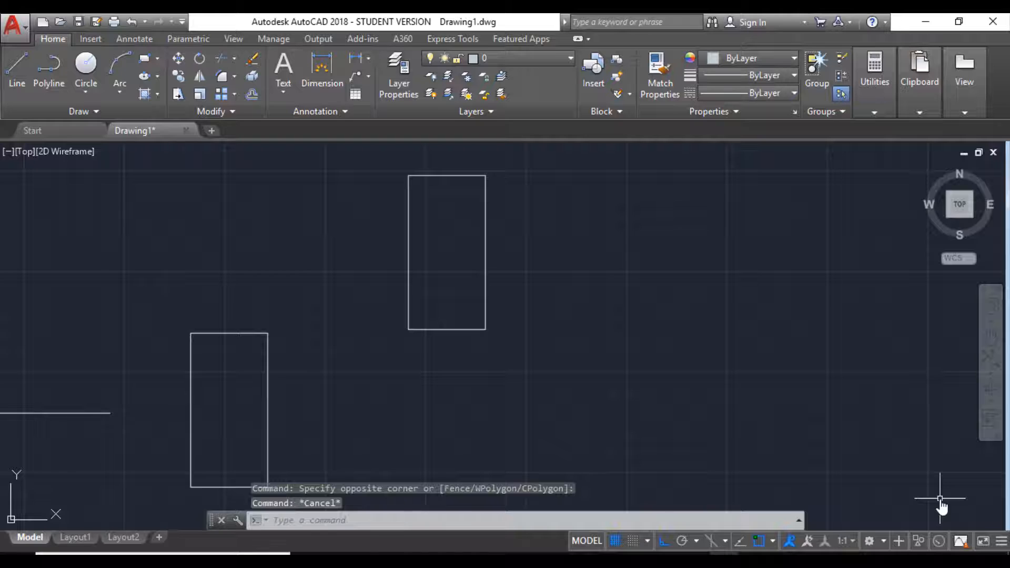
# Step: Offset the lower rectangle outward by 10'
pyautogui.click(248, 96)
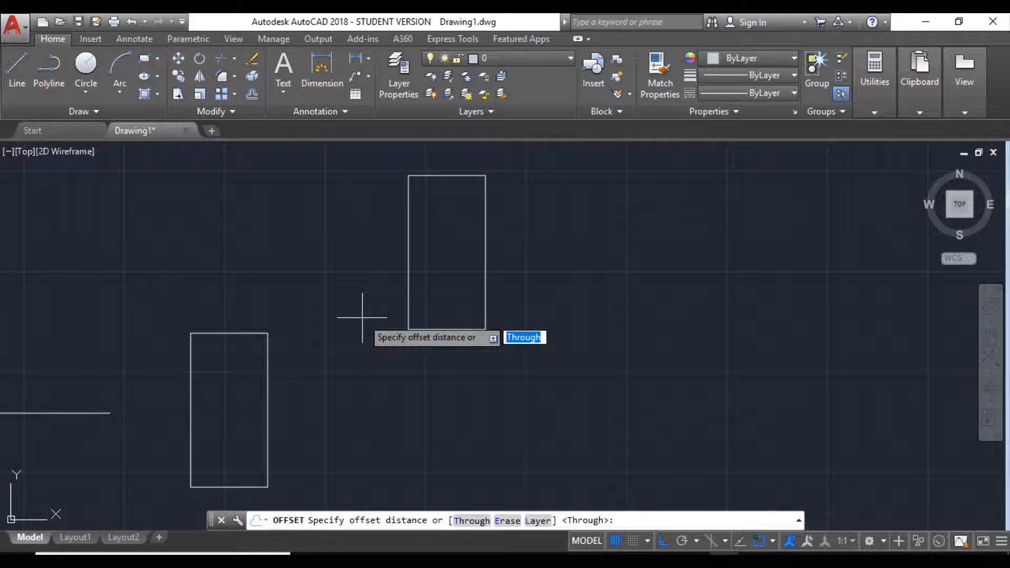
pyautogui.write('10')
pyautogui.press('Return')
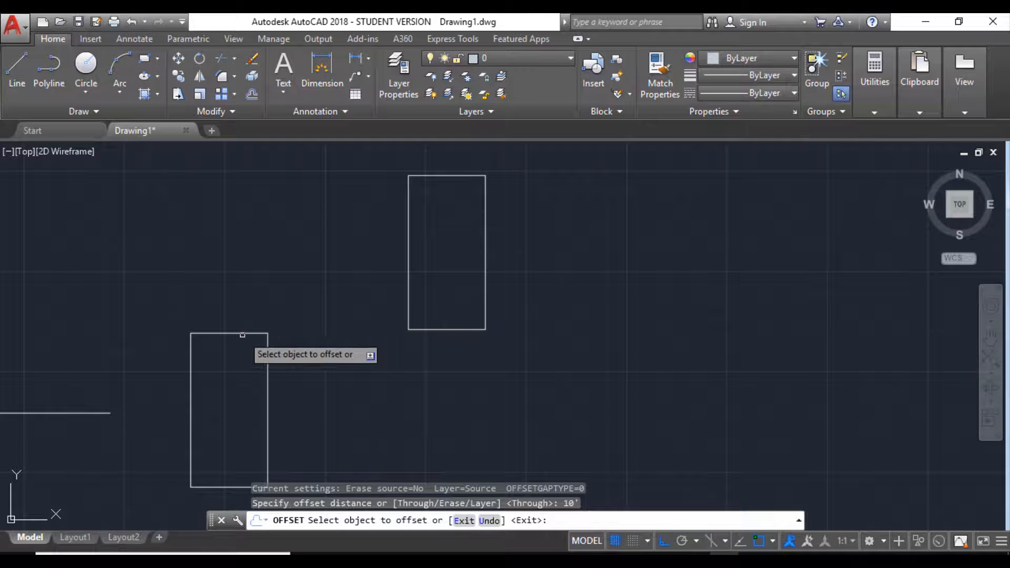
pyautogui.moveTo(254, 365); pyautogui.dragTo(260, 330, button='middle')
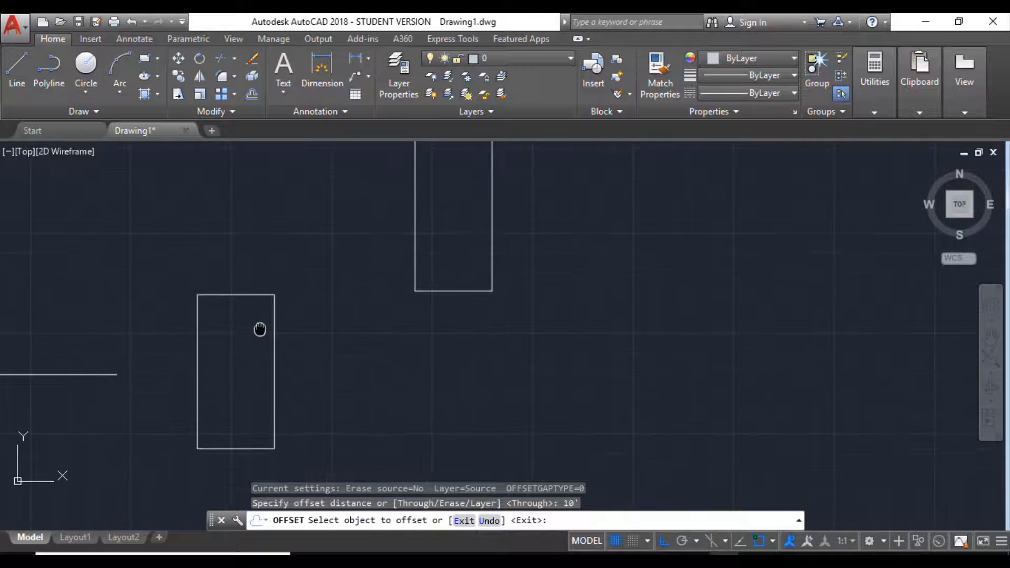
pyautogui.click(241, 295)
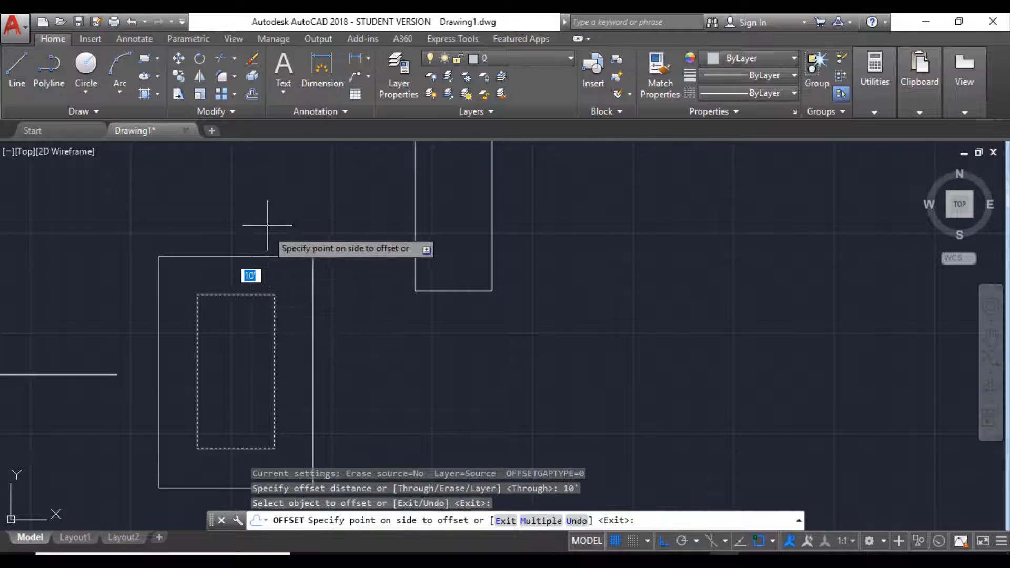
pyautogui.click(269, 212)
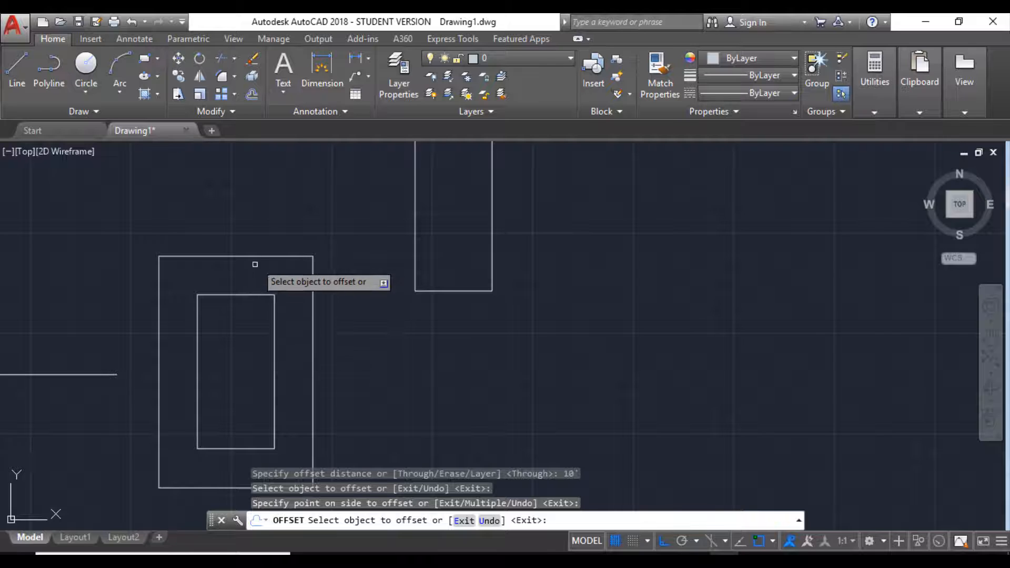
# Step: Offset the right and lower sides of the exploded upper rectangle outward by 10'
pyautogui.moveTo(361, 293); pyautogui.dragTo(336, 332, button='middle')
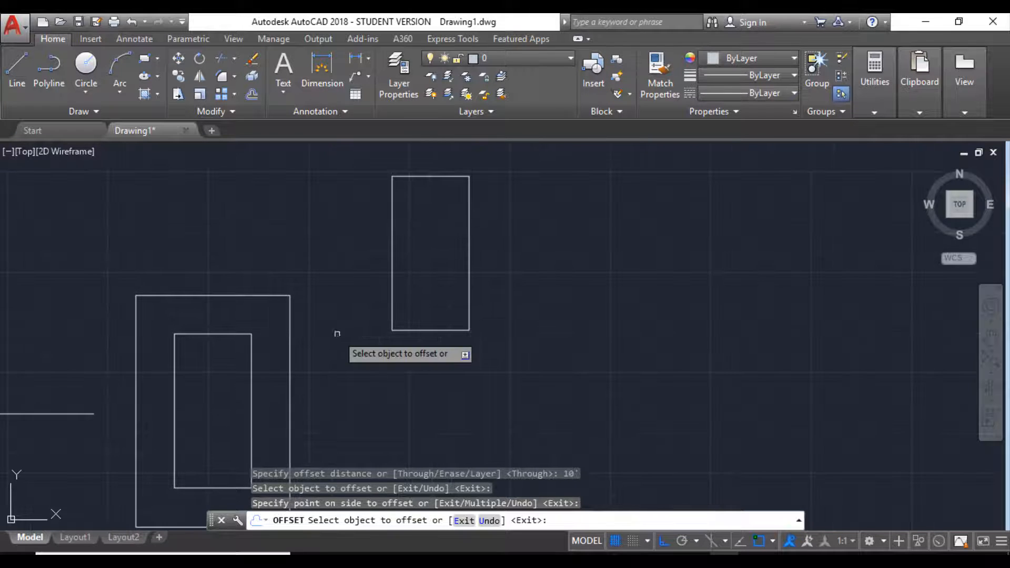
pyautogui.click(470, 268)
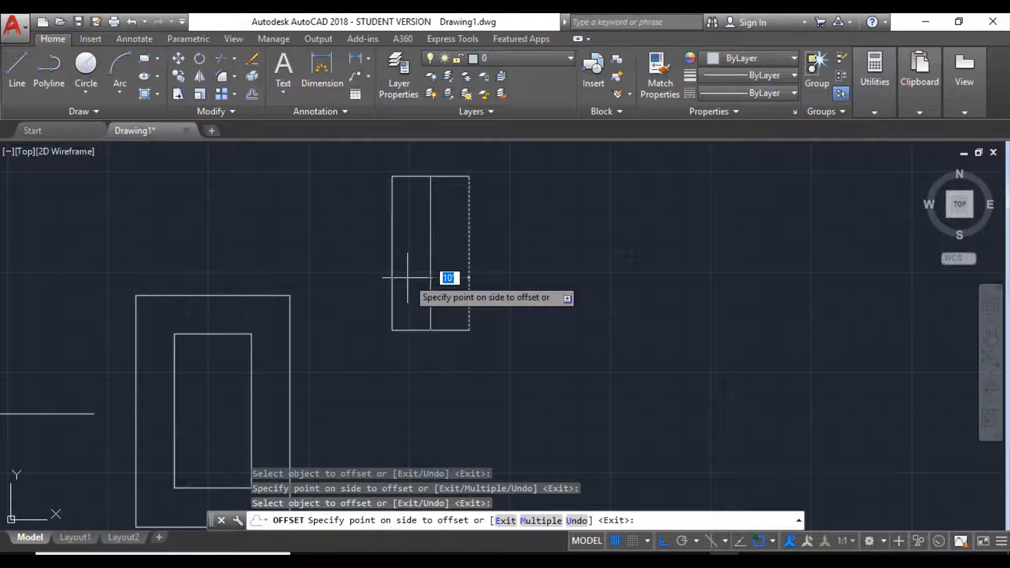
pyautogui.click(594, 275)
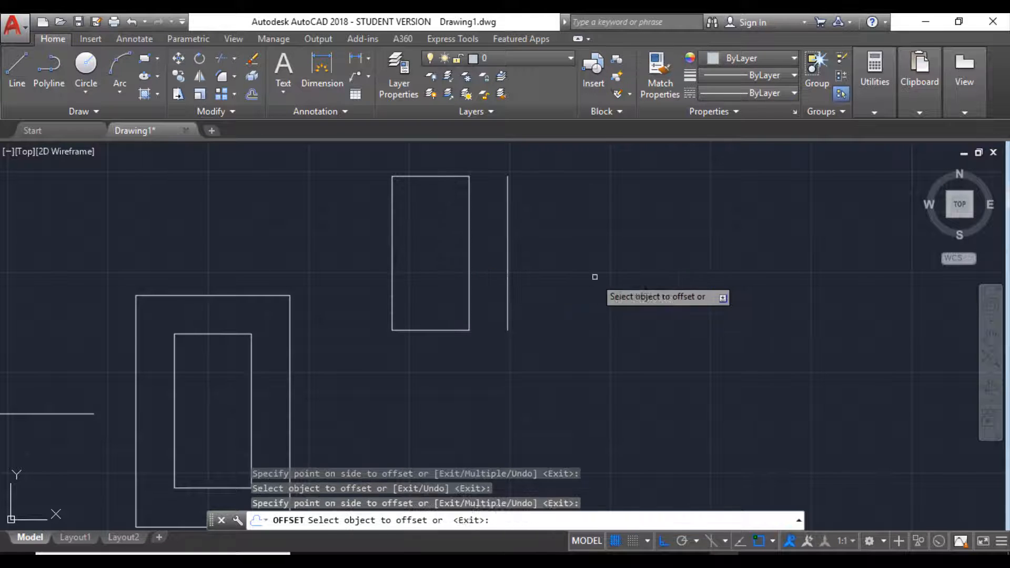
pyautogui.click(437, 330)
pyautogui.click(439, 368)
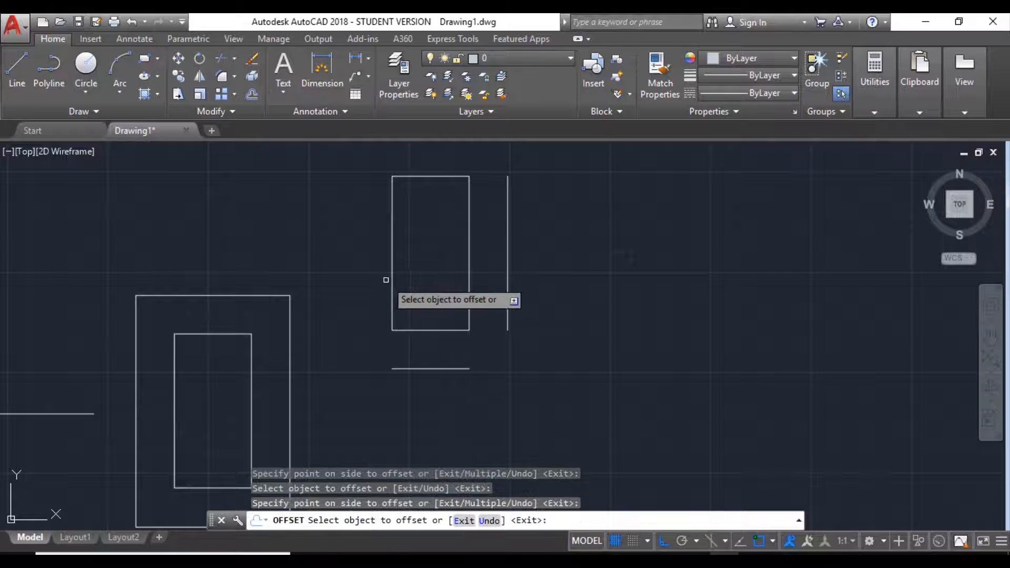
# Step: Offset the left and upper sides of the exploded rectangle outward by the same 10' and end the Offset command
pyautogui.click(392, 257)
pyautogui.click(338, 266)
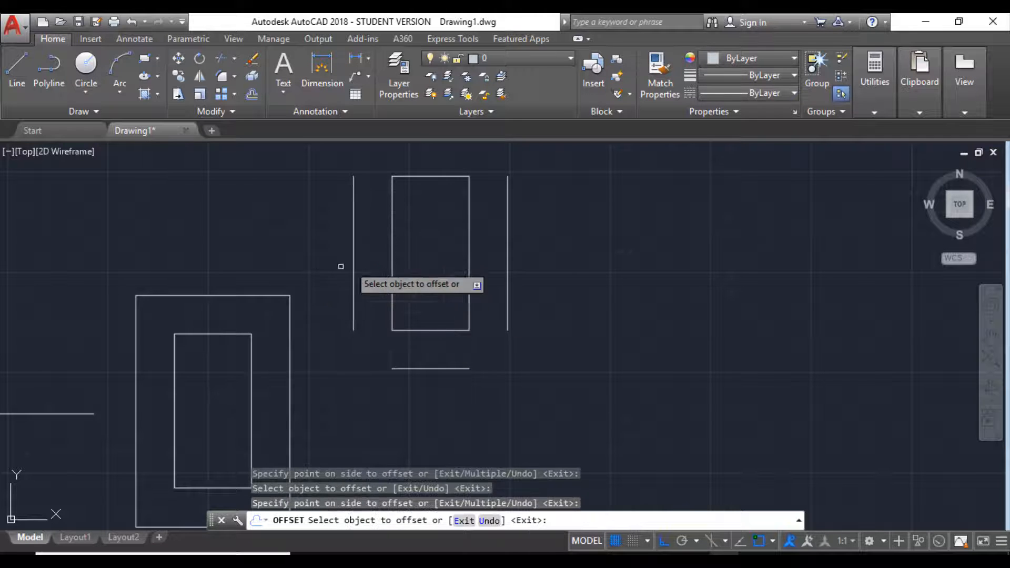
pyautogui.moveTo(338, 266); pyautogui.dragTo(335, 340, button='middle')
pyautogui.click(436, 250)
pyautogui.click(440, 189)
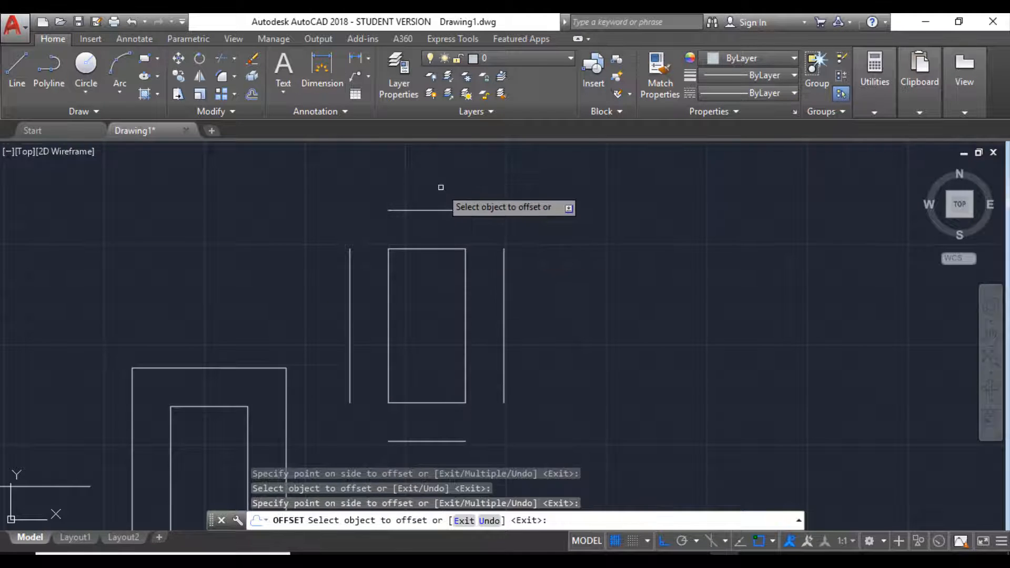
pyautogui.moveTo(510, 336); pyautogui.dragTo(518, 284, button='middle')
pyautogui.moveTo(540, 388); pyautogui.dragTo(550, 367, button='middle')
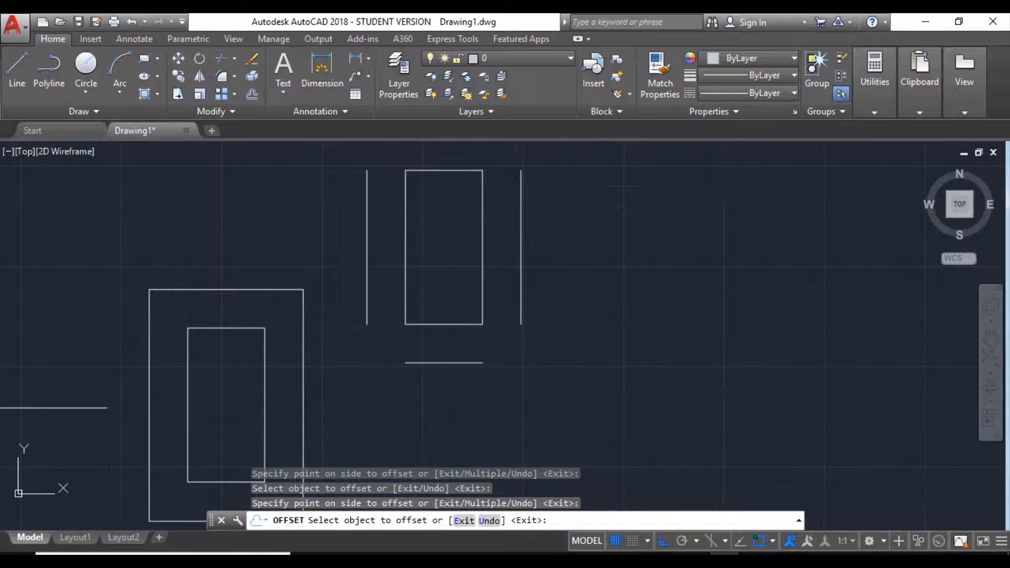
pyautogui.scroll(-2, 549, 367)
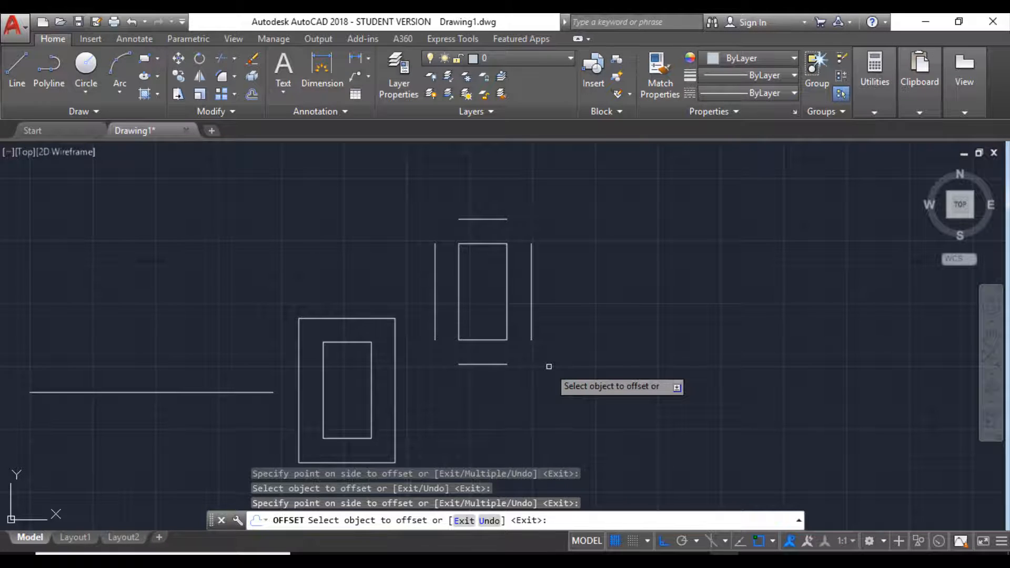
pyautogui.press('Escape')
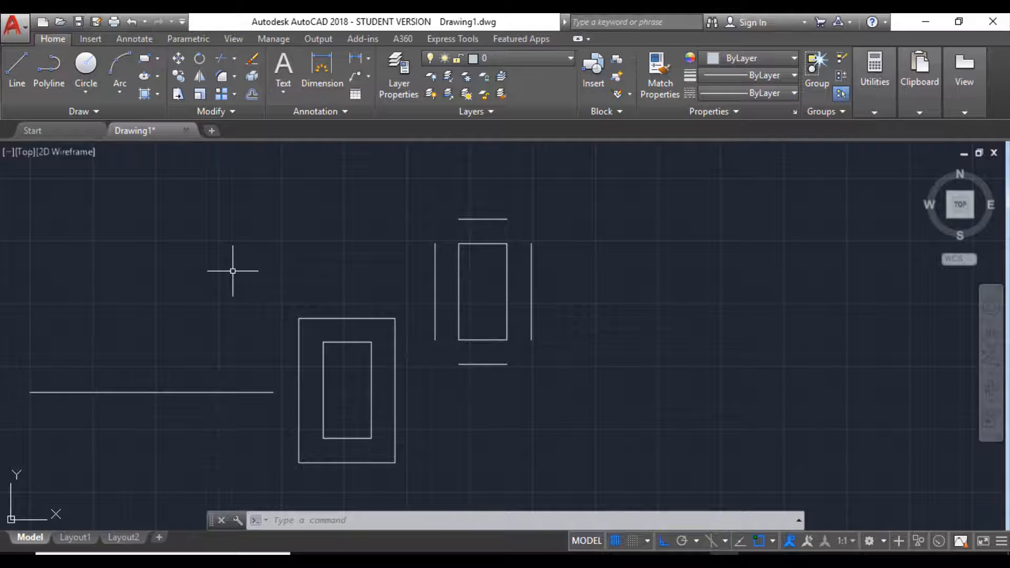
# Step: Extend the horizontal line through both nested rectangles to the outer rectangle's right side, using all objects as boundary edges
pyautogui.write('EX')
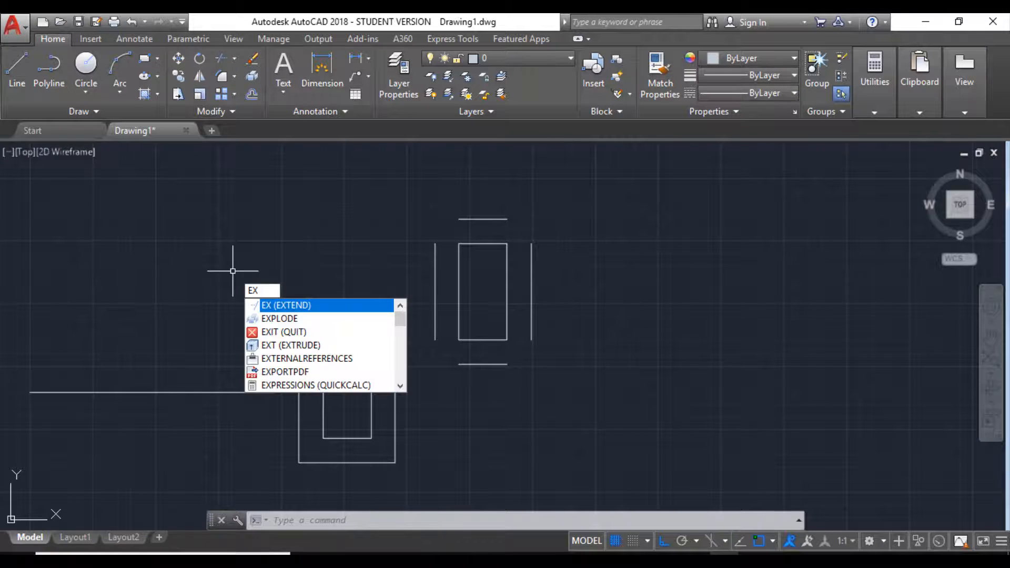
pyautogui.press('Return')
pyautogui.press('Return')
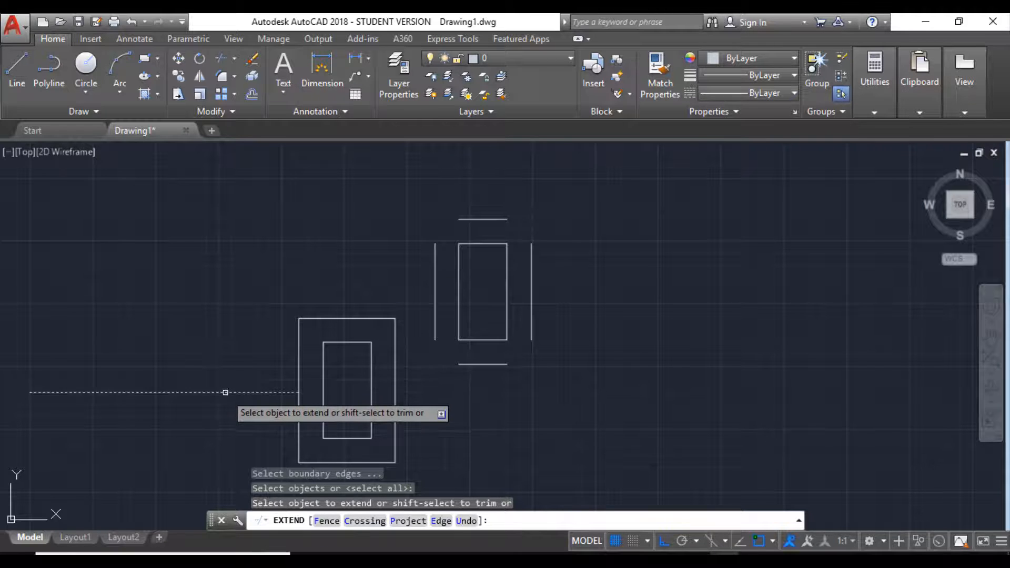
pyautogui.click(261, 392)
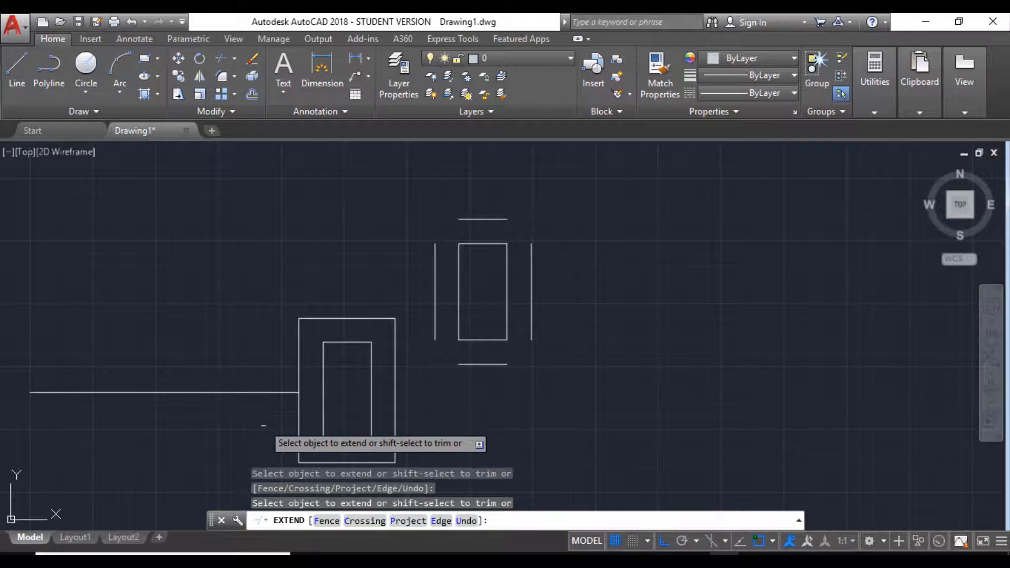
pyautogui.click(265, 391)
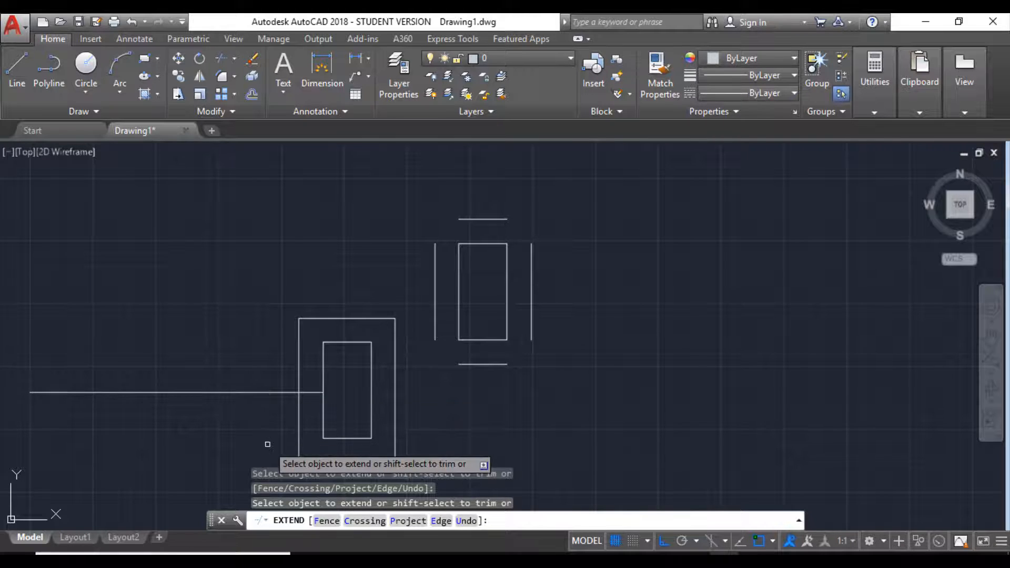
pyautogui.click(261, 393)
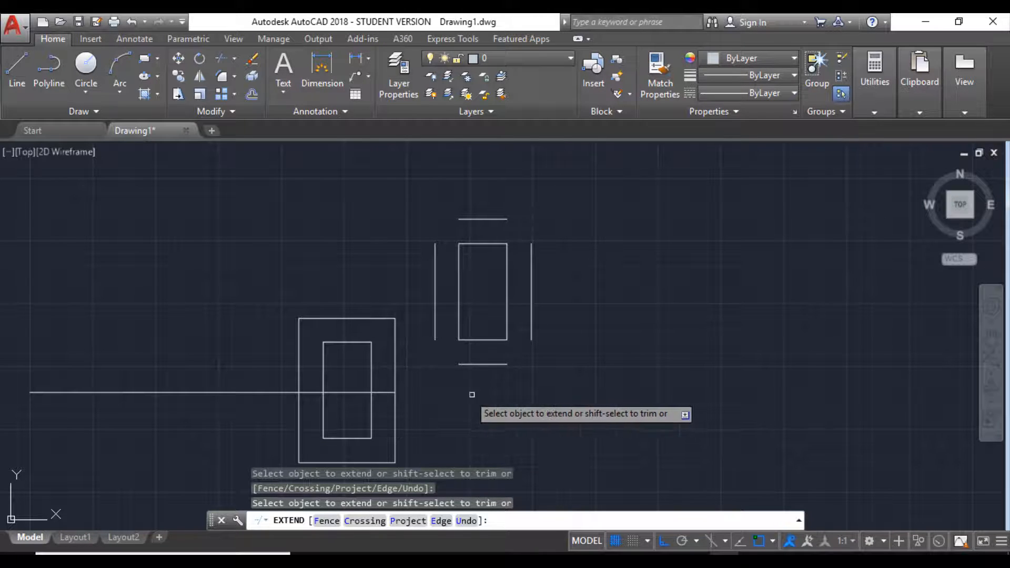
pyautogui.press('Escape')
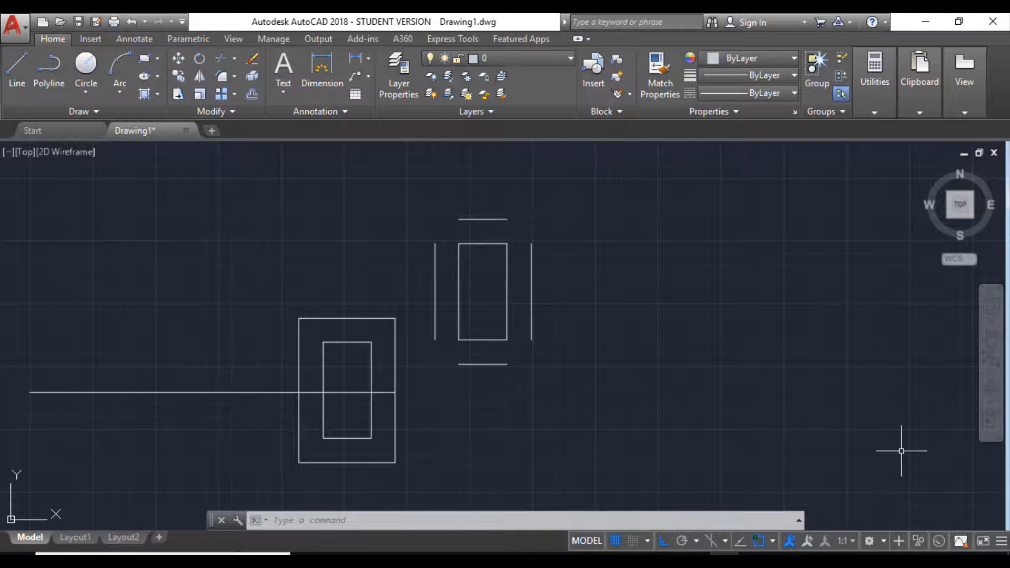
pyautogui.press('Escape')
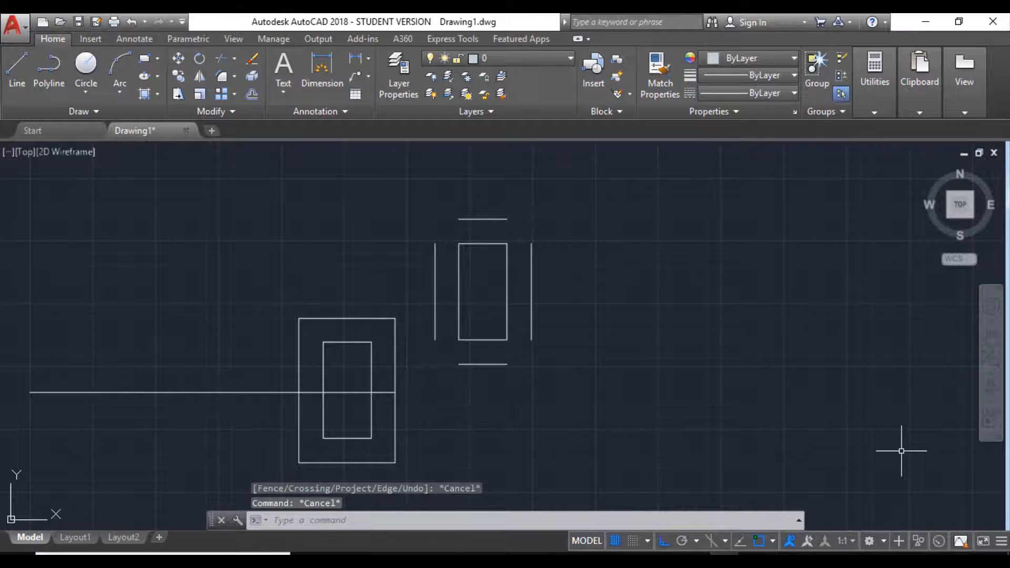
# Step: Trim the line's segments inside the nested rectangles back to the outer rectangle's left side, using all objects as cutting edges
pyautogui.write('TR')
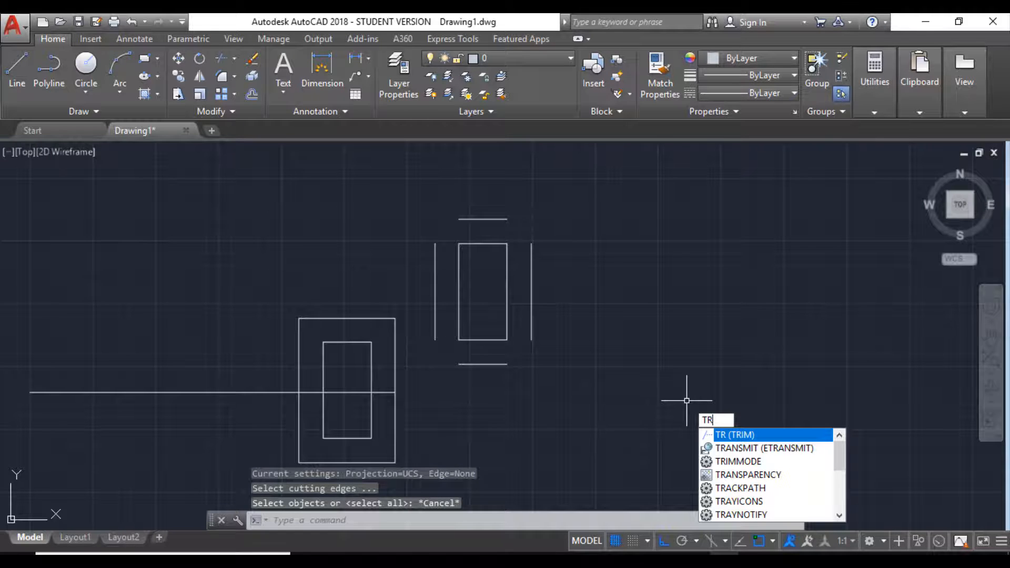
pyautogui.press('Return')
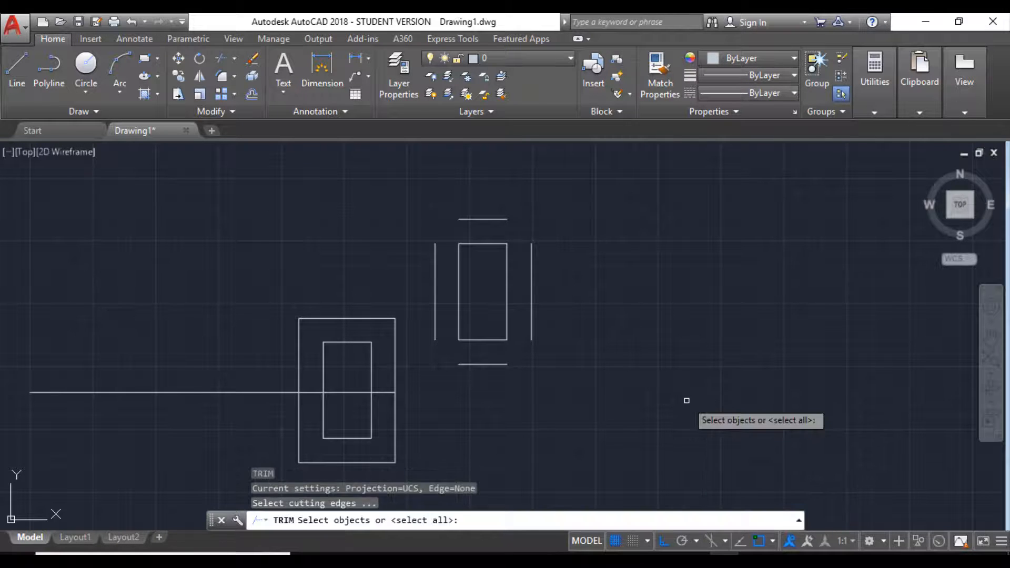
pyautogui.press('Return')
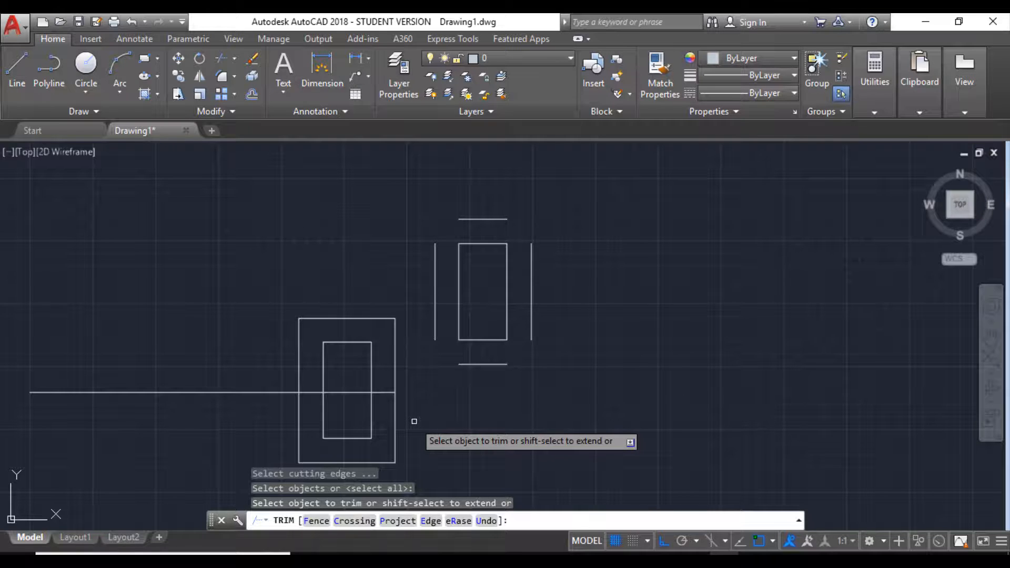
pyautogui.click(379, 392)
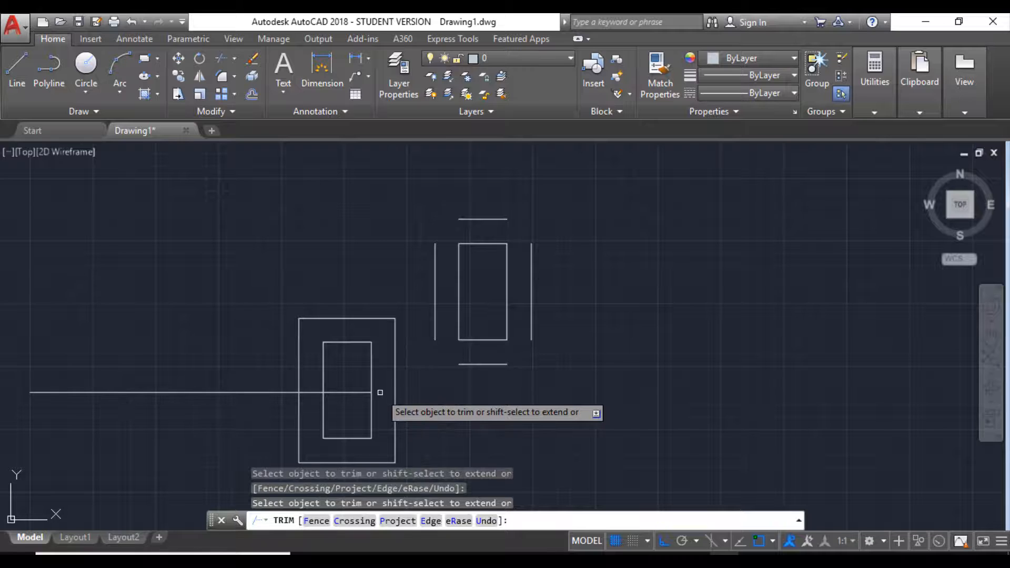
pyautogui.click(346, 392)
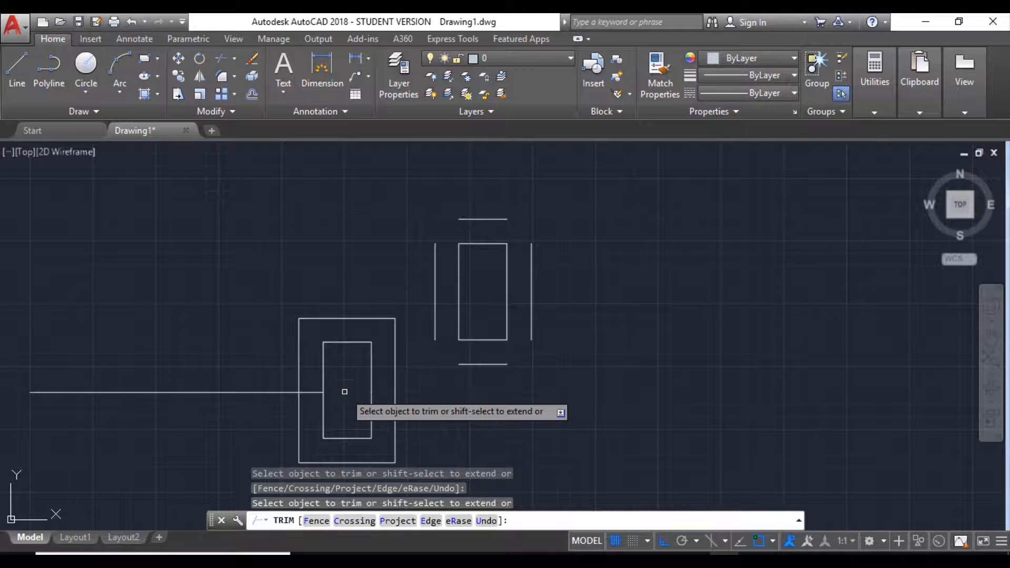
pyautogui.click(311, 391)
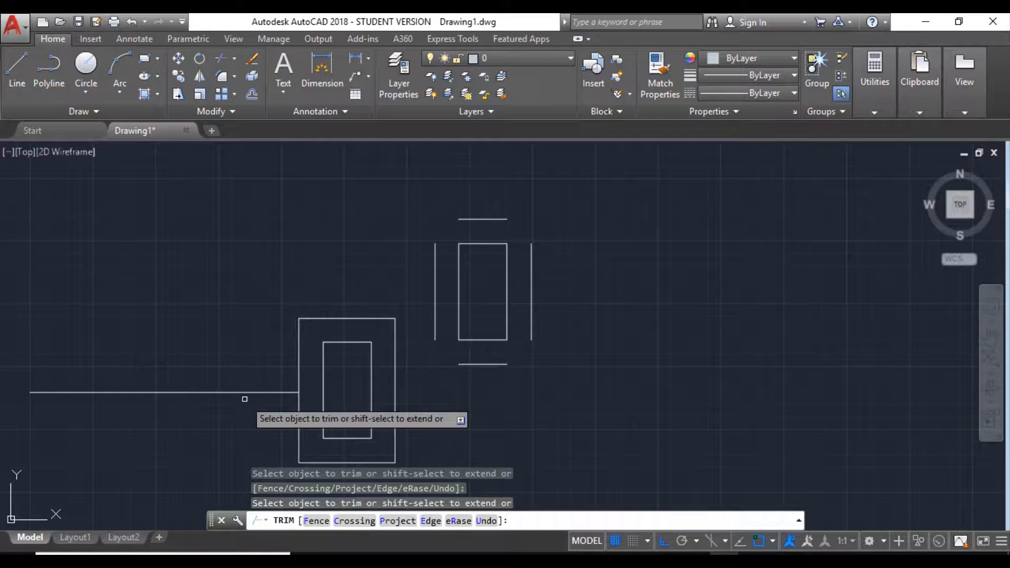
pyautogui.press('Escape')
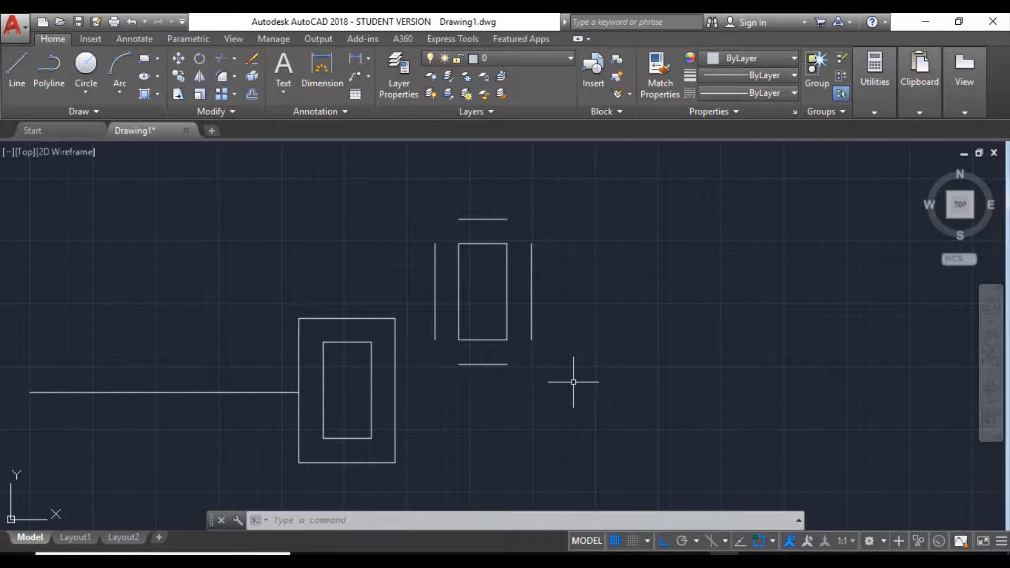
# Step: Copy the inner rectangle twice horizontally to its right from its lower-left corner, placing the second copy about 122' away
pyautogui.moveTo(573, 382); pyautogui.dragTo(581, 349, button='middle')
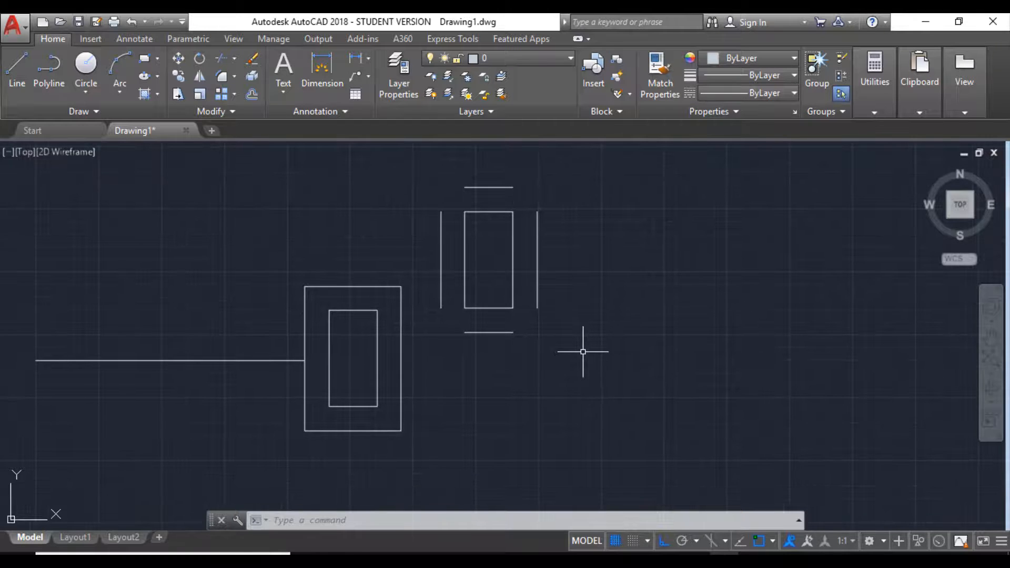
pyautogui.click(377, 389)
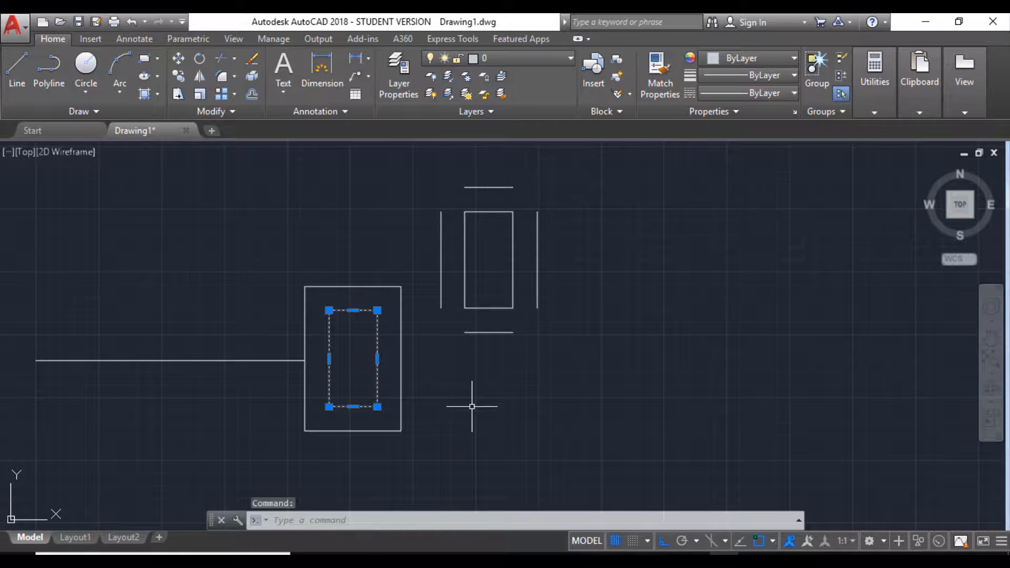
pyautogui.write('COPY')
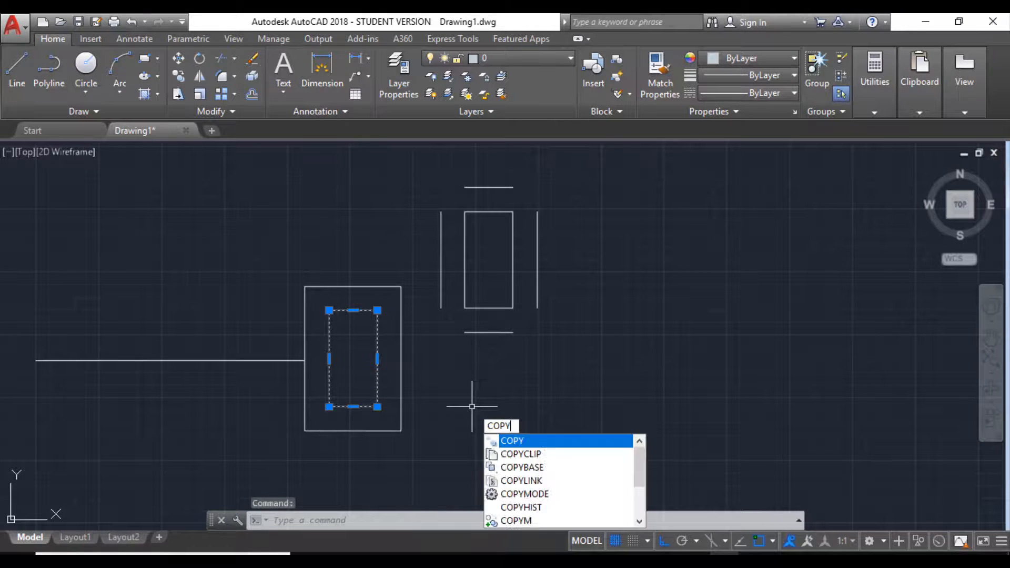
pyautogui.press('Return')
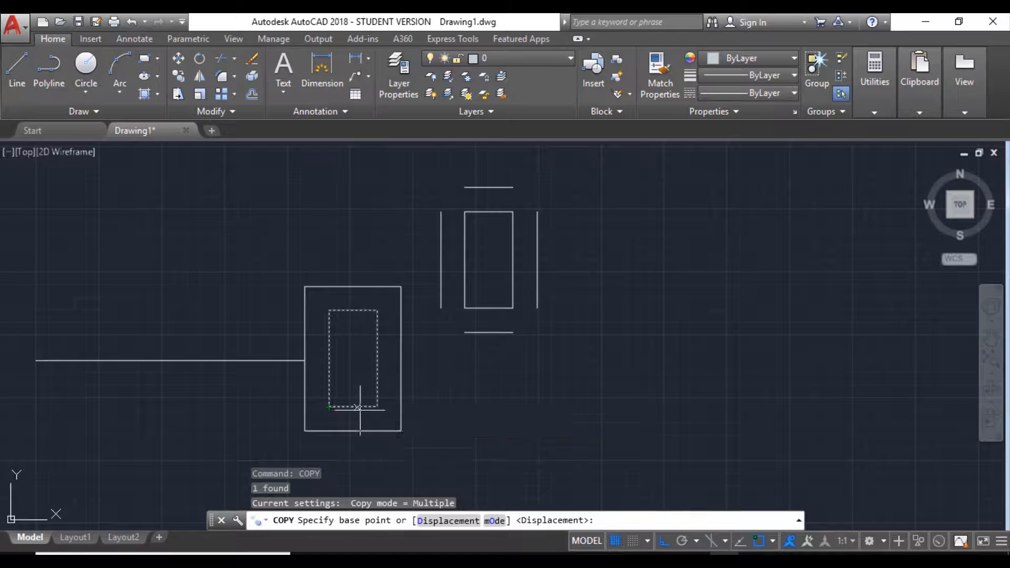
pyautogui.click(328, 406)
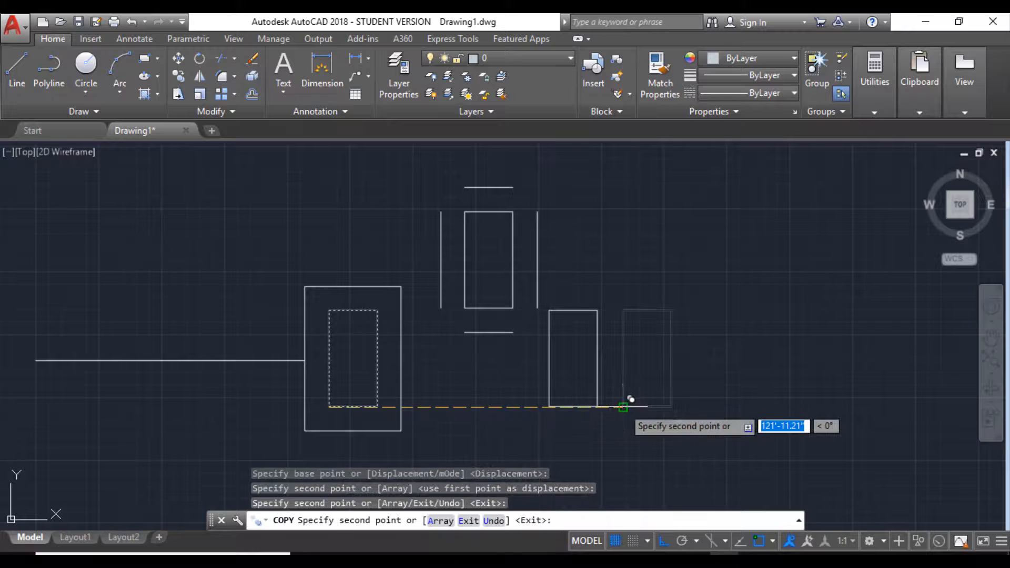
pyautogui.click(622, 407)
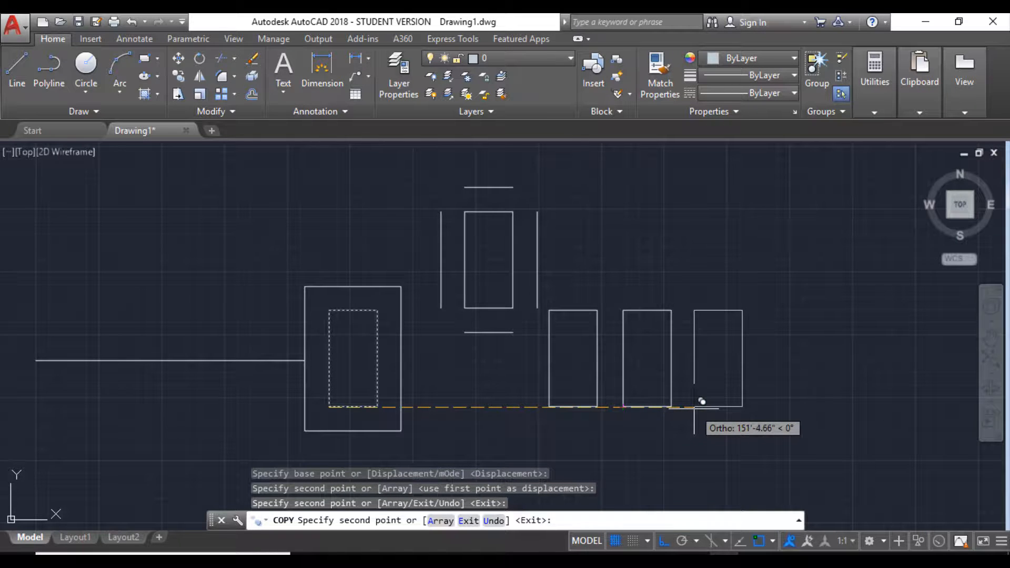
pyautogui.press('Escape')
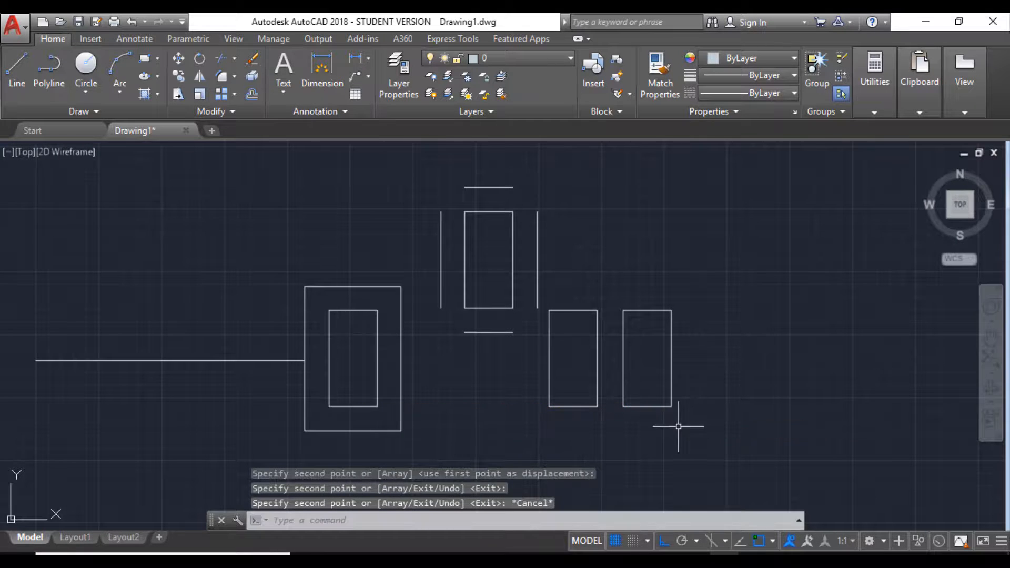
# Step: Move the rightmost rectangle copy horizontally to the right from its lower-left corner, well clear of the other shapes
pyautogui.moveTo(677, 424); pyautogui.dragTo(440, 423, button='middle')
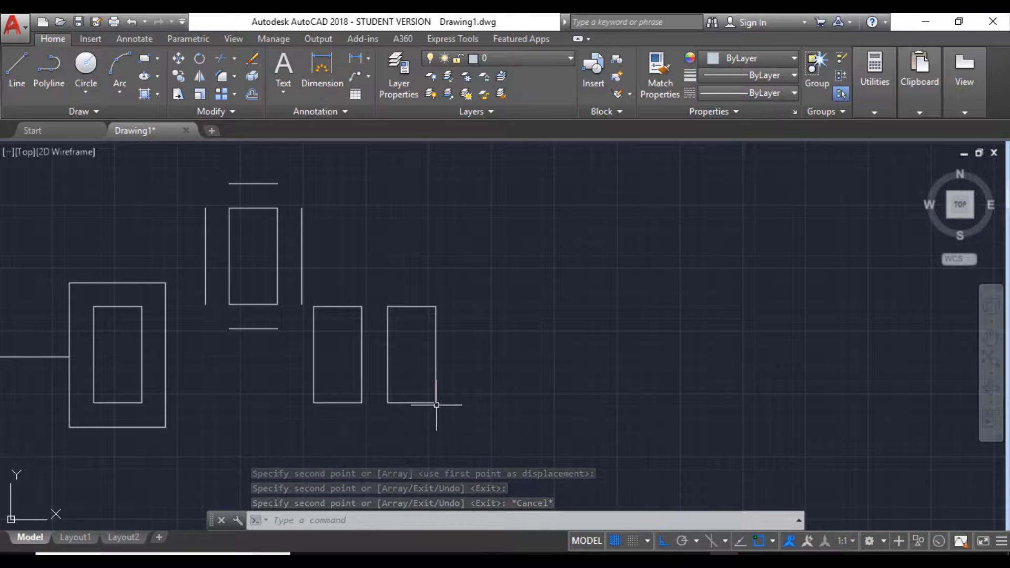
pyautogui.click(436, 382)
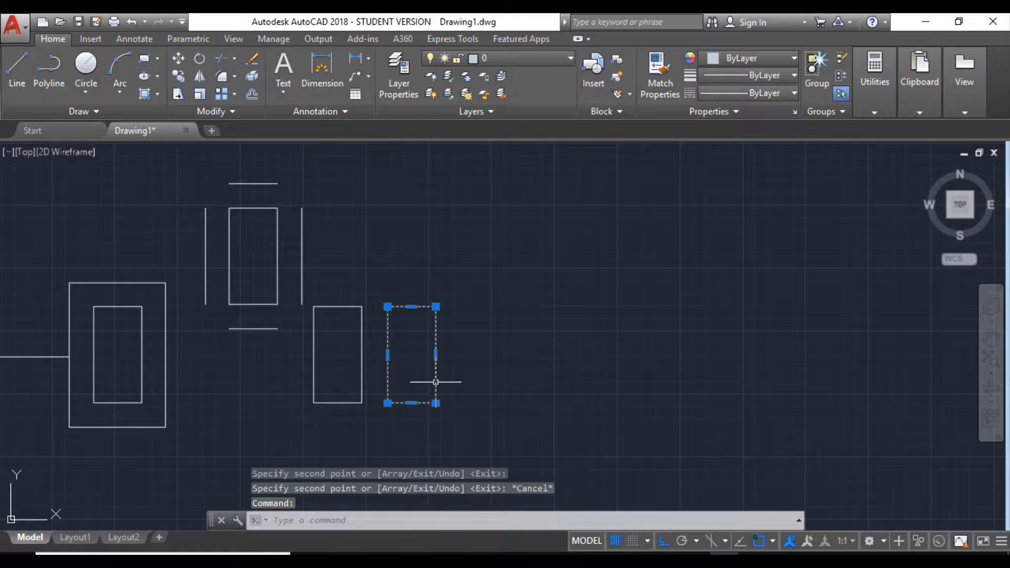
pyautogui.write('MOVE')
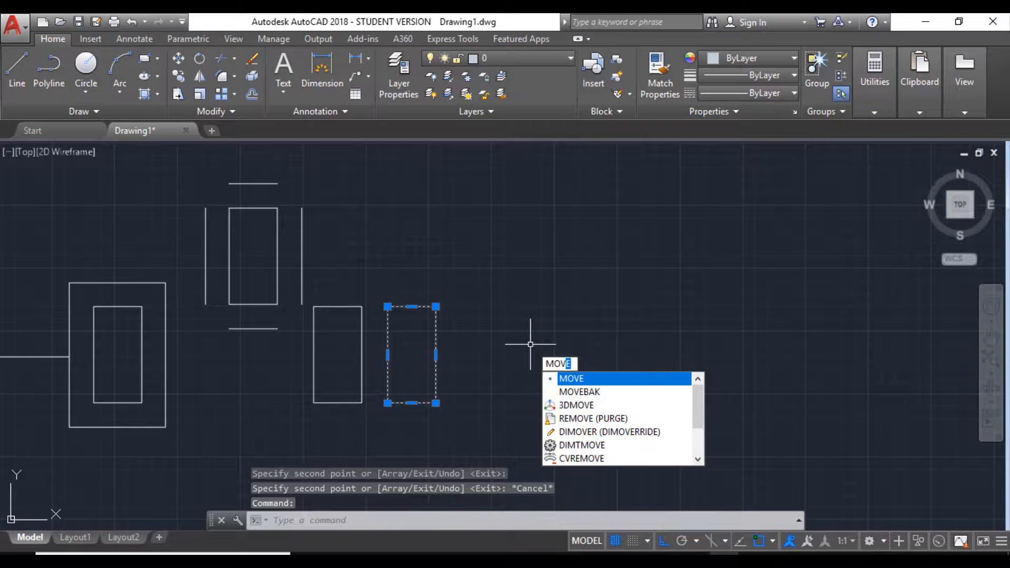
pyautogui.press('Return')
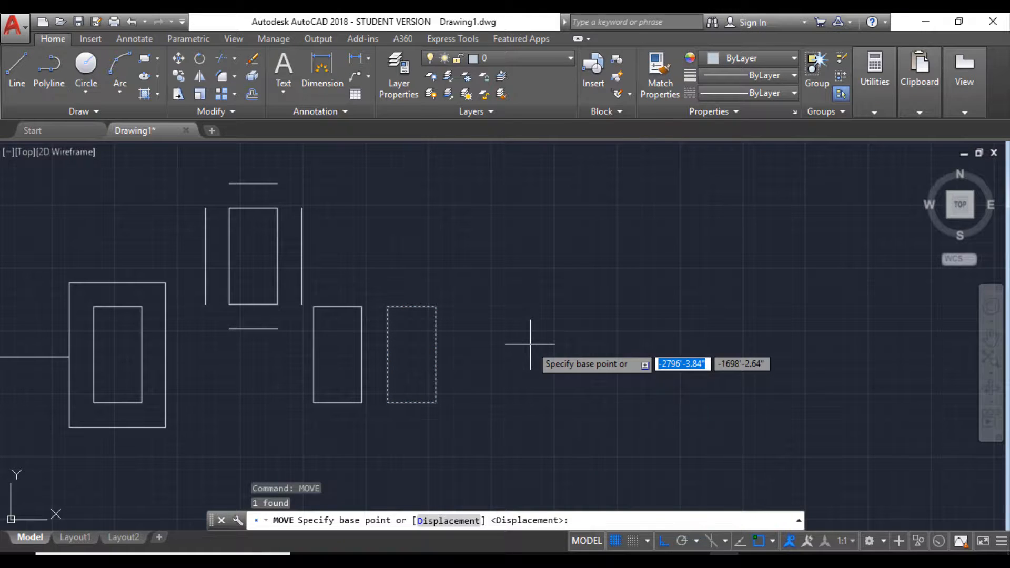
pyautogui.click(389, 403)
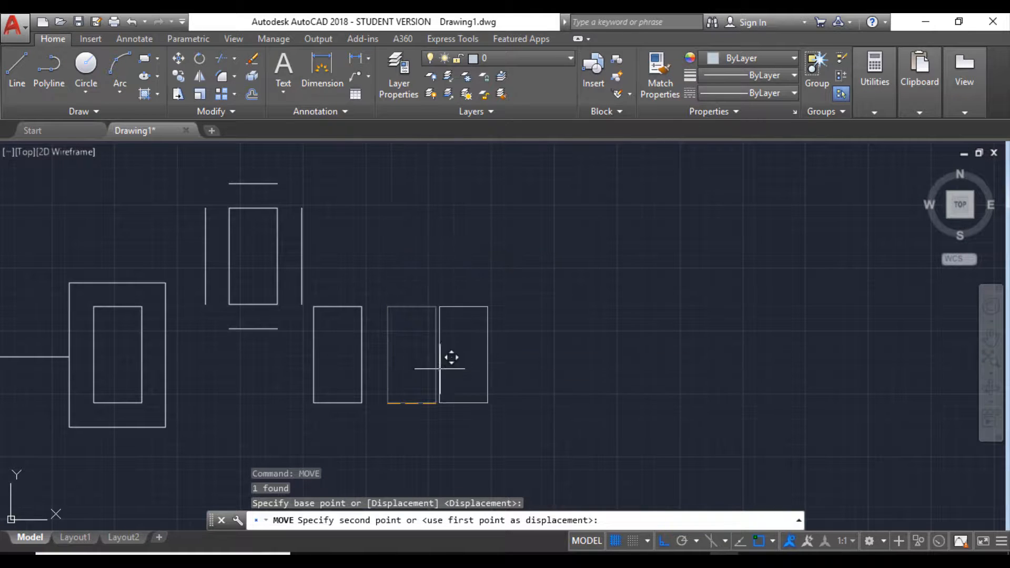
pyautogui.click(656, 410)
# Step: With the Line command running beside the moved rectangle, switch object snap off and back on and review the available snap modes
pyautogui.moveTo(797, 480); pyautogui.dragTo(600, 428, button='middle')
pyautogui.scroll(4, 361, 291)
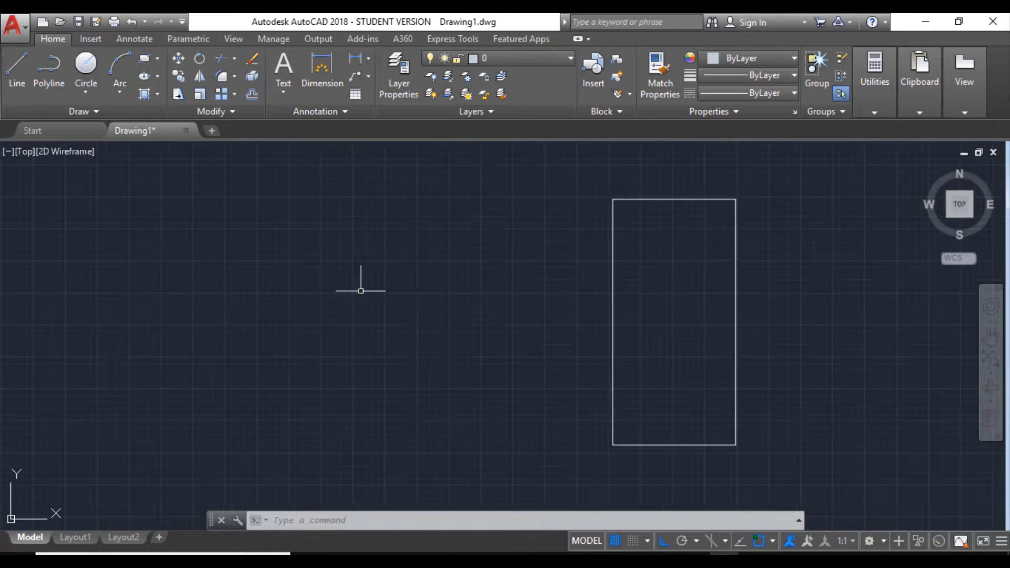
pyautogui.moveTo(579, 340); pyautogui.dragTo(411, 333, button='middle')
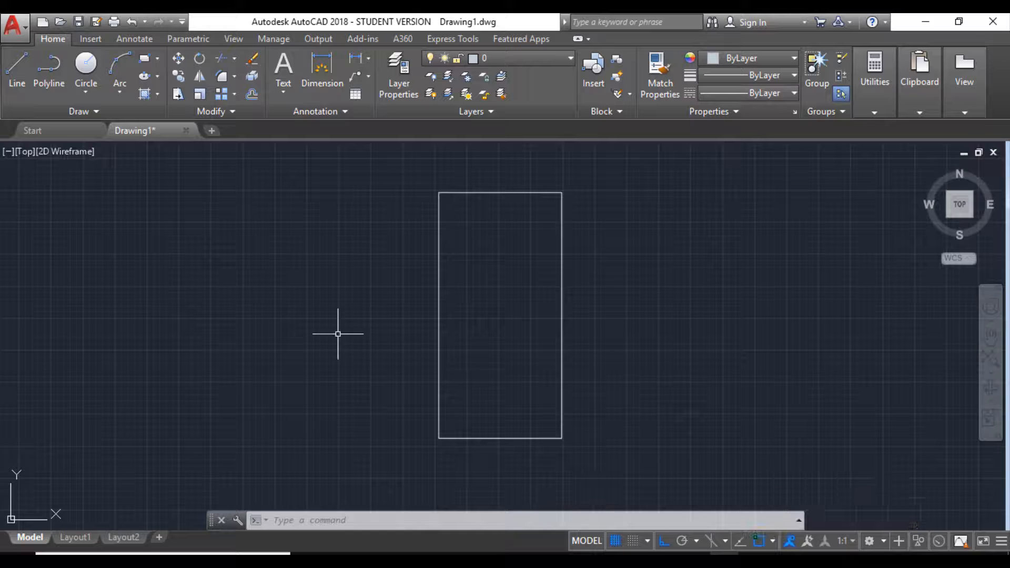
pyautogui.click(18, 76)
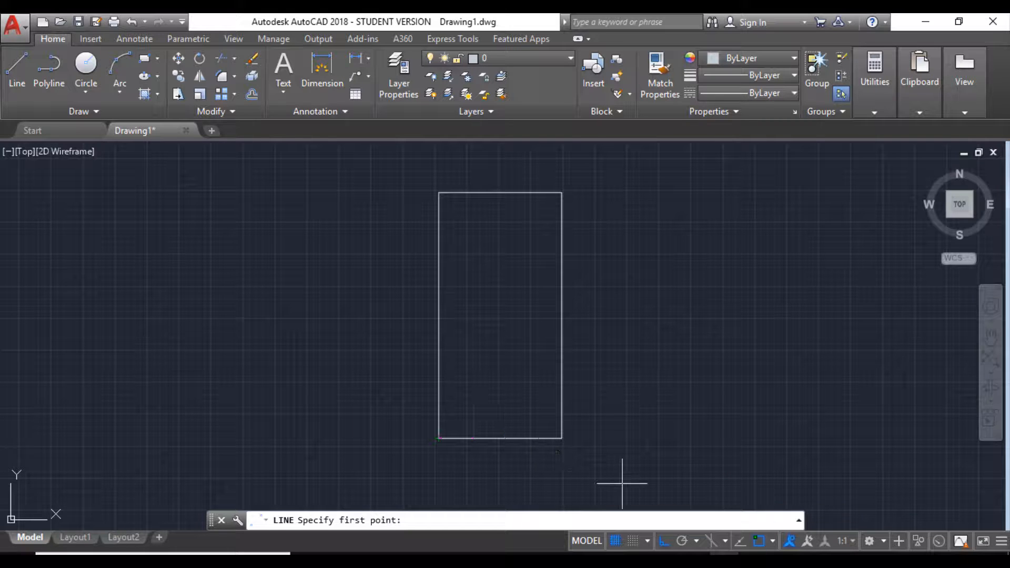
pyautogui.click(759, 540)
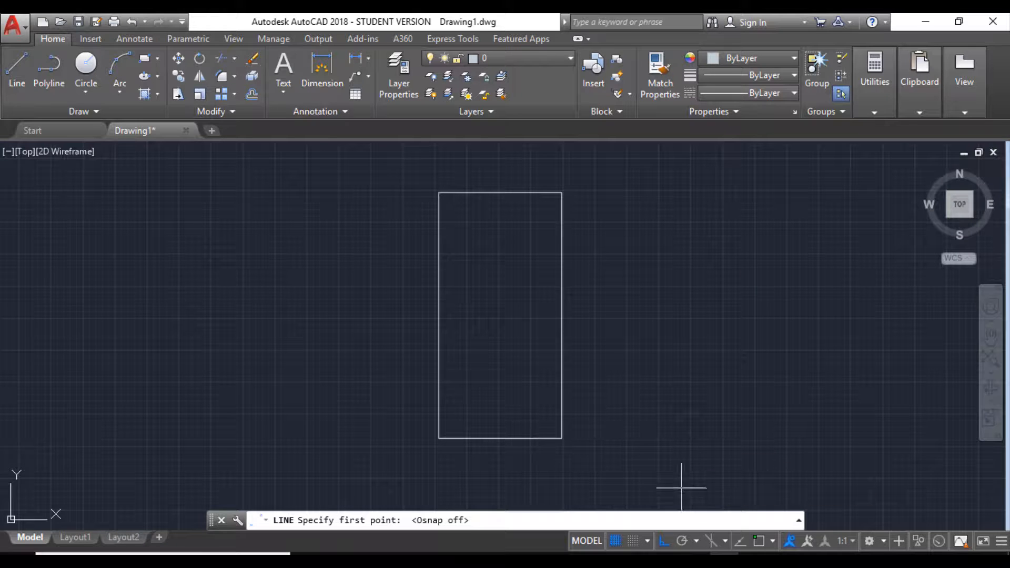
pyautogui.click(759, 540)
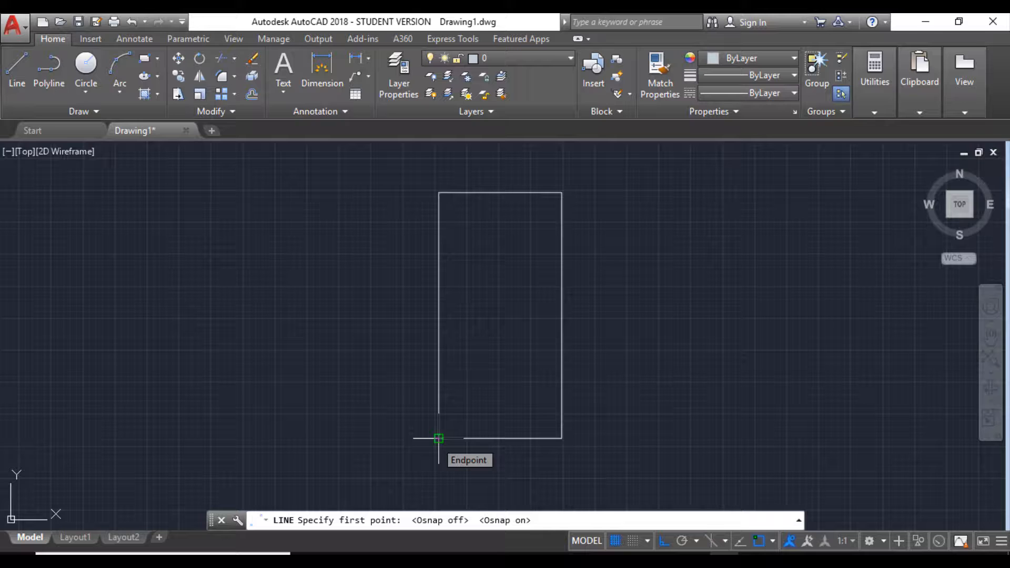
pyautogui.click(775, 541)
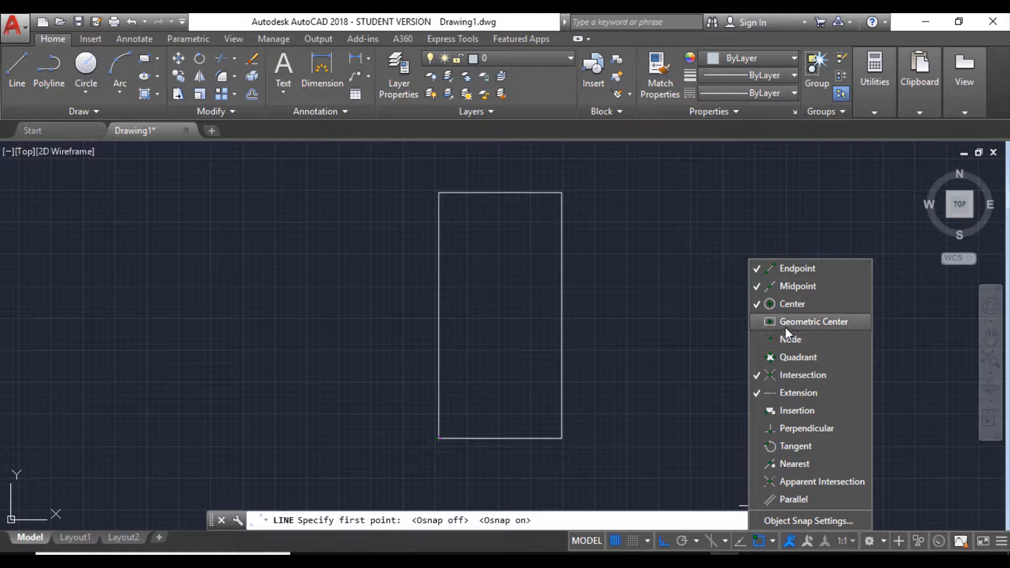
pyautogui.click(652, 398)
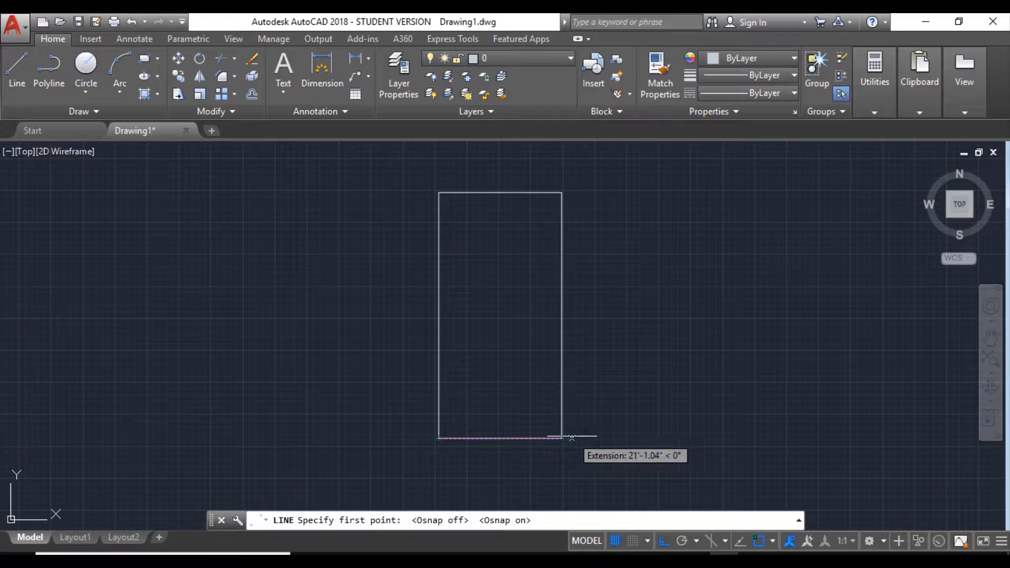
# Step: Draw a vertical line right of the rectangle, starting on its bottom edge's extension, and a horizontal line about 25' long crossing it
pyautogui.click(687, 438)
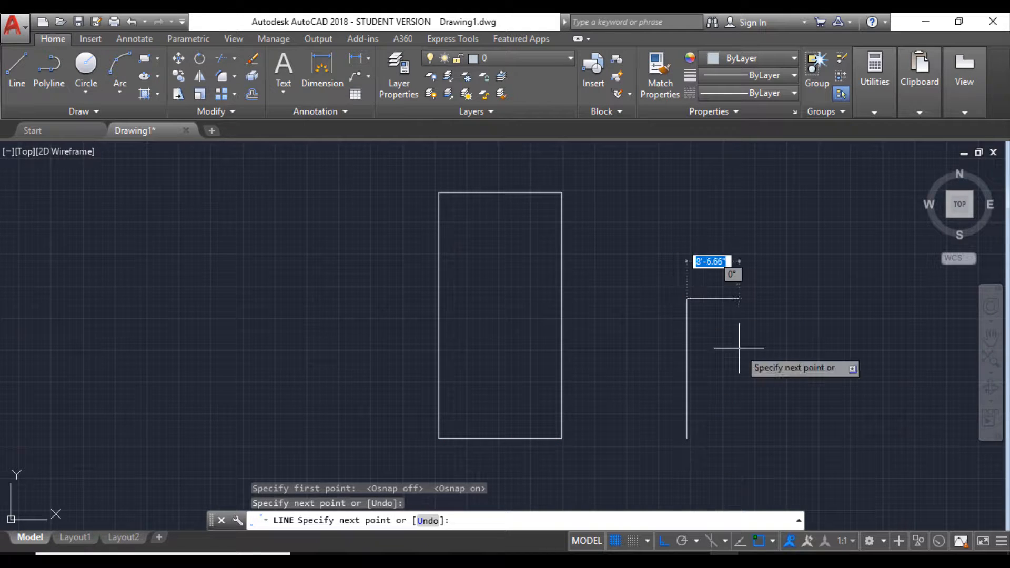
pyautogui.press('Escape')
pyautogui.moveTo(738, 347); pyautogui.dragTo(686, 351, button='middle')
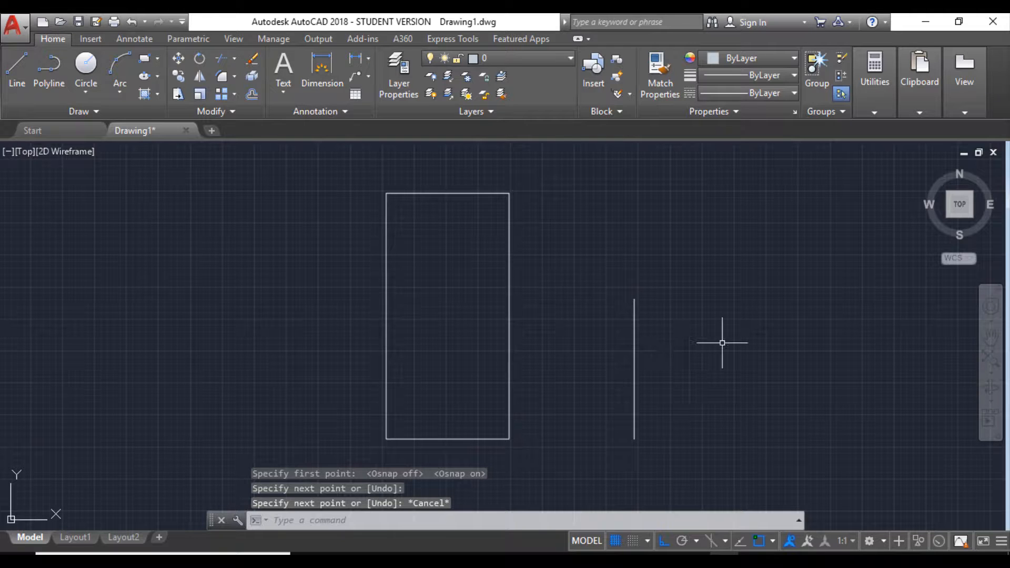
pyautogui.moveTo(715, 343); pyautogui.dragTo(680, 345, button='middle')
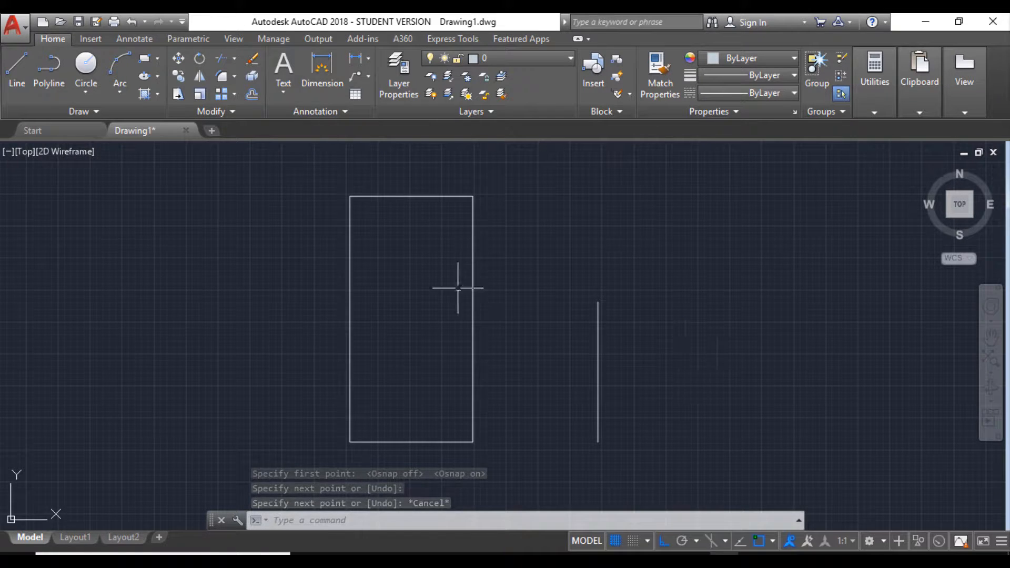
pyautogui.click(17, 68)
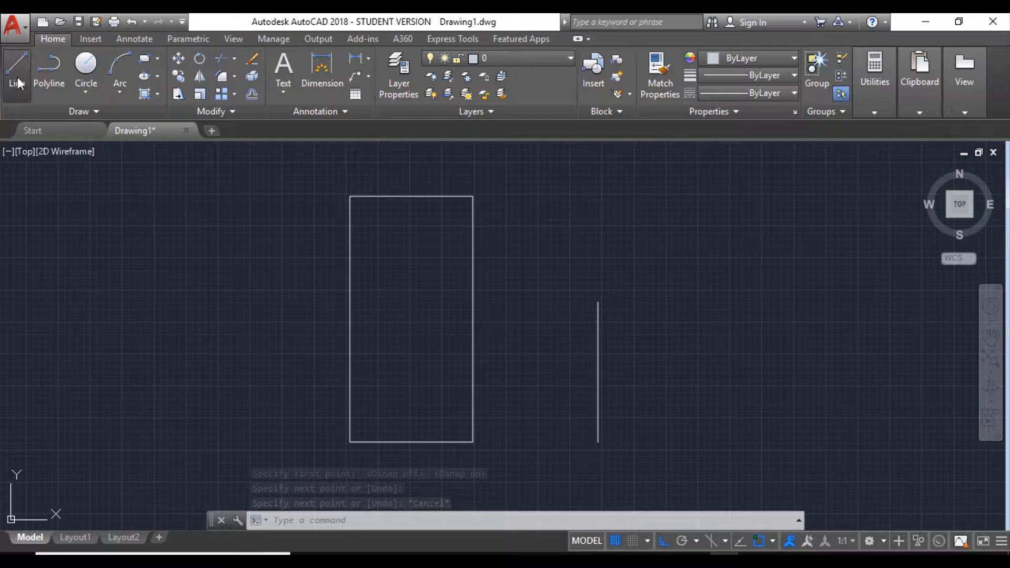
pyautogui.click(528, 358)
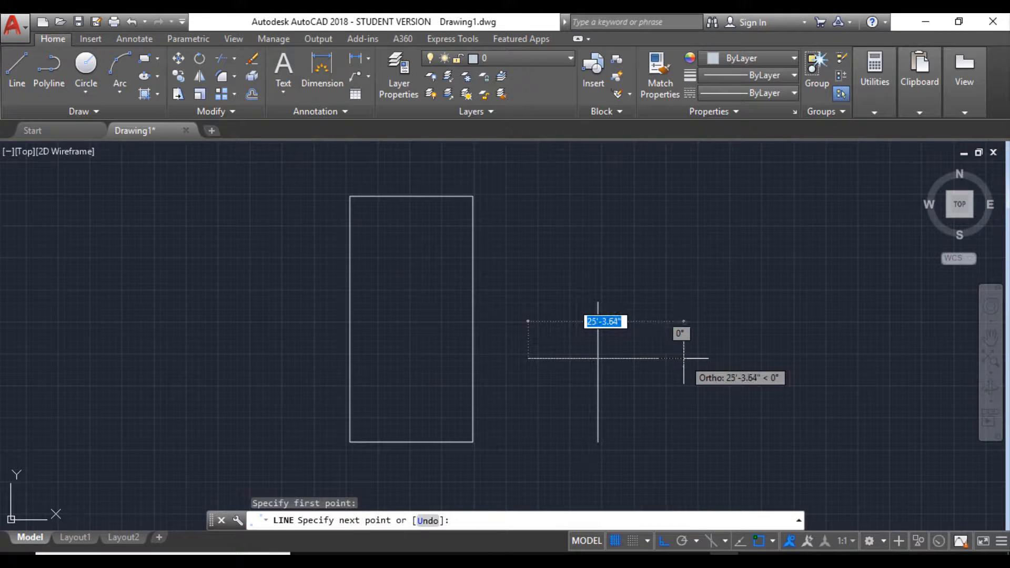
pyautogui.press('Escape')
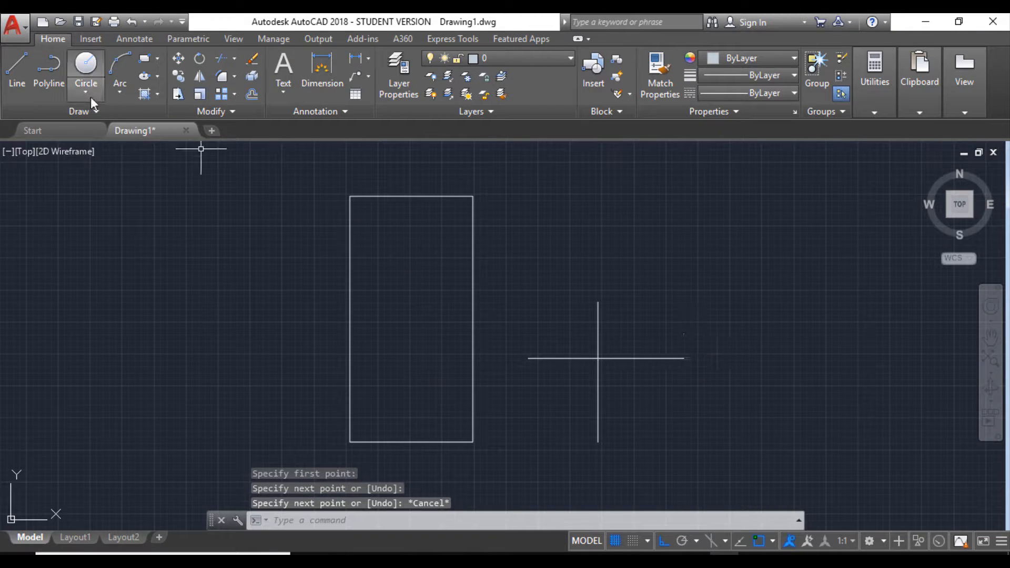
# Step: Check the Intersection snap at the crossing of the two lines and in the snap mode list, then leave the Line command
pyautogui.press('Return')
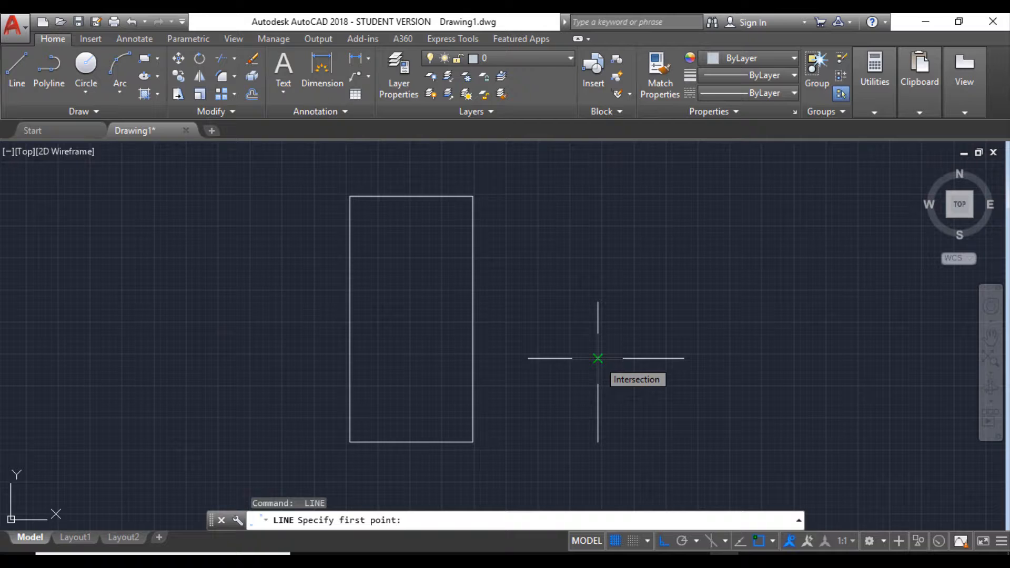
pyautogui.click(773, 539)
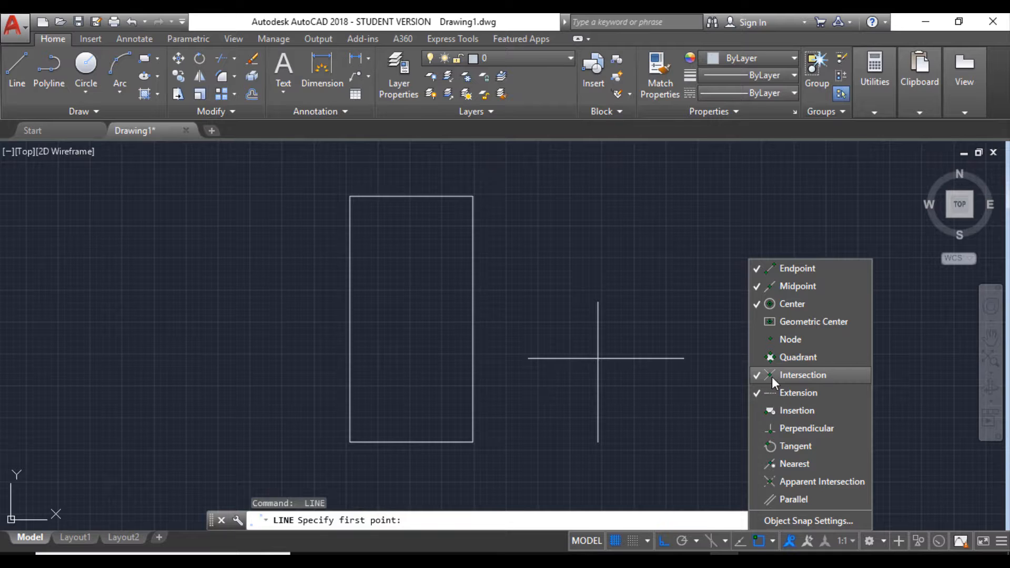
pyautogui.press('Escape')
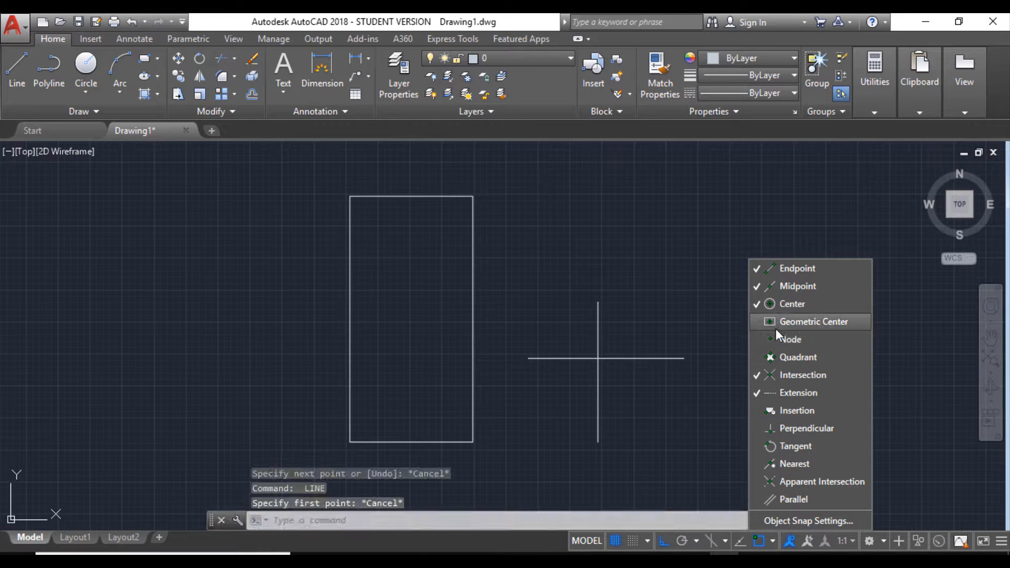
# Step: Draw a circle centred above the crossing lines, large enough to reach the rectangle's right side and overlap the vertical line's upper end
pyautogui.click(84, 62)
pyautogui.click(84, 62)
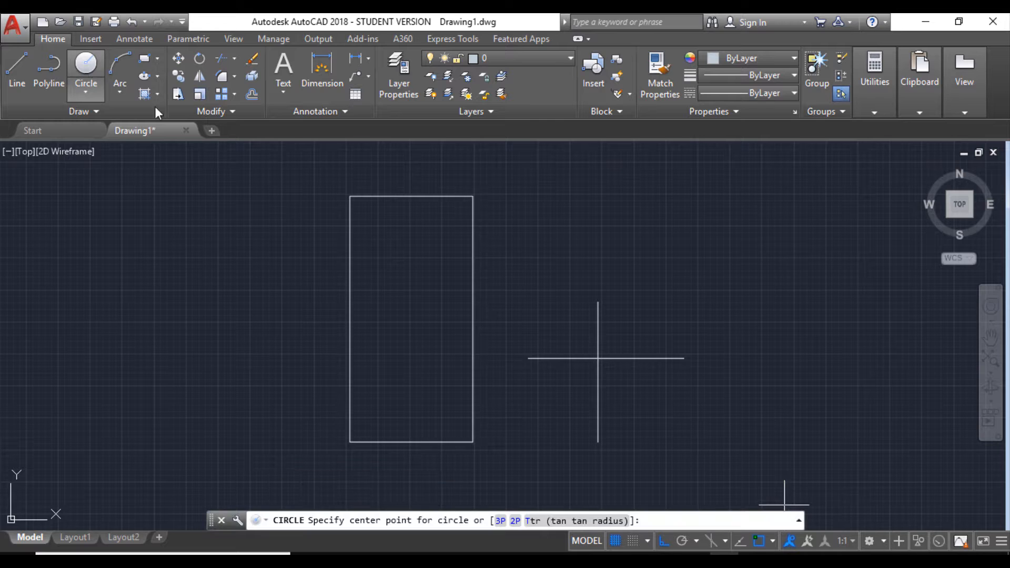
pyautogui.click(580, 216)
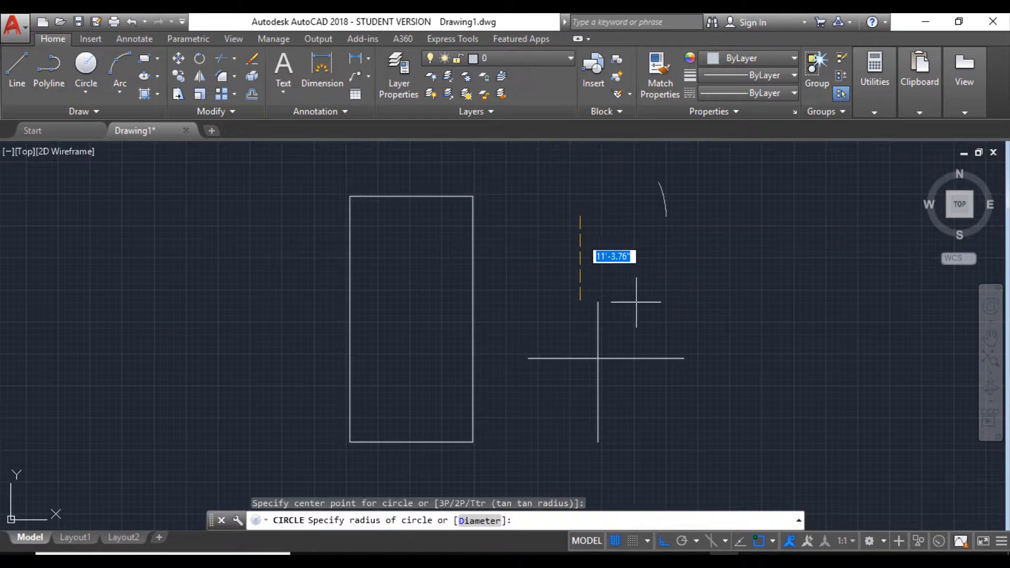
pyautogui.click(597, 323)
pyautogui.moveTo(585, 225); pyautogui.dragTo(574, 256, button='middle')
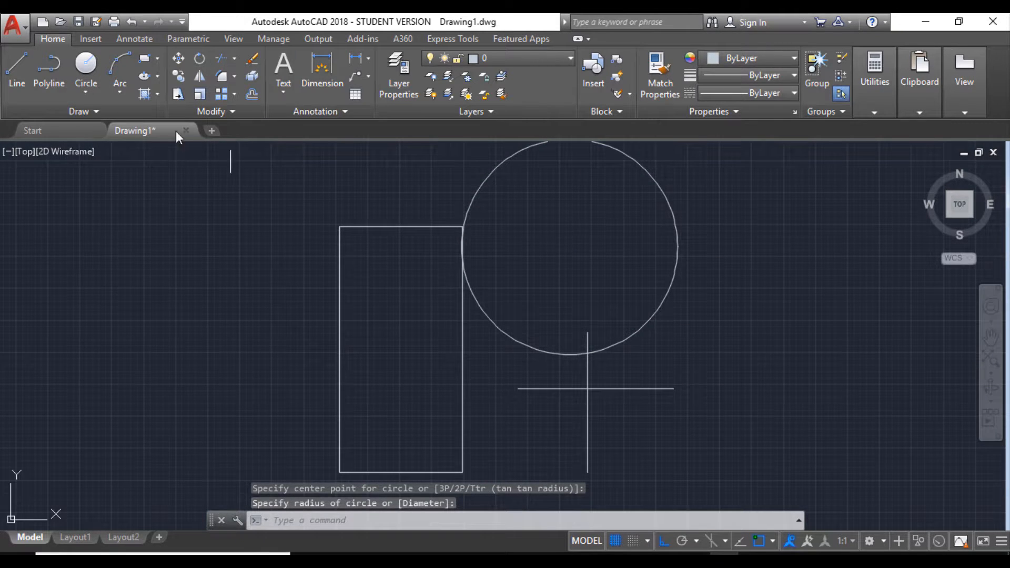
# Step: Check the Center snap at the circle's centre with the Line command, toggle object snap, and leave the command without drawing
pyautogui.click(21, 71)
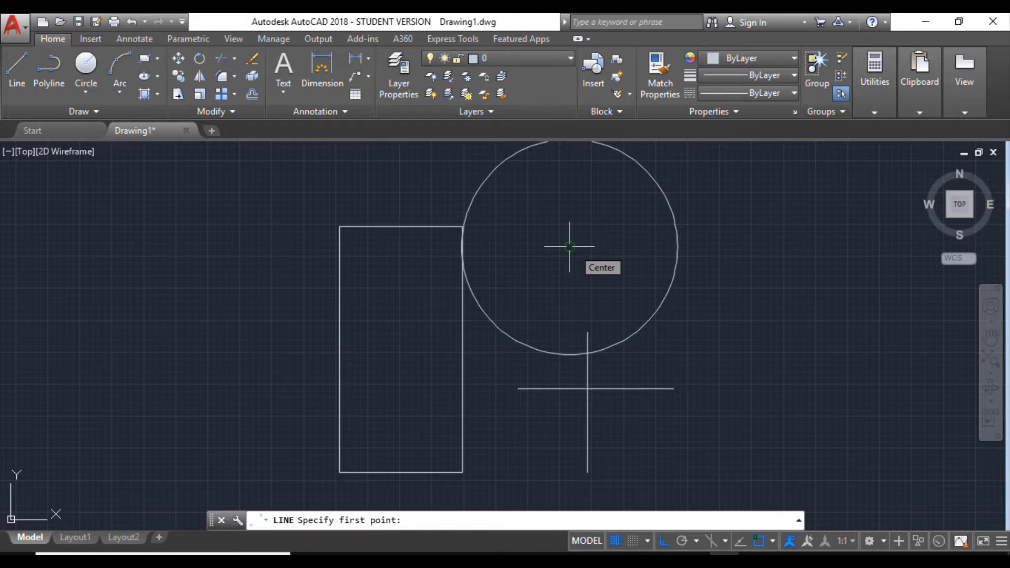
pyautogui.press('F3')
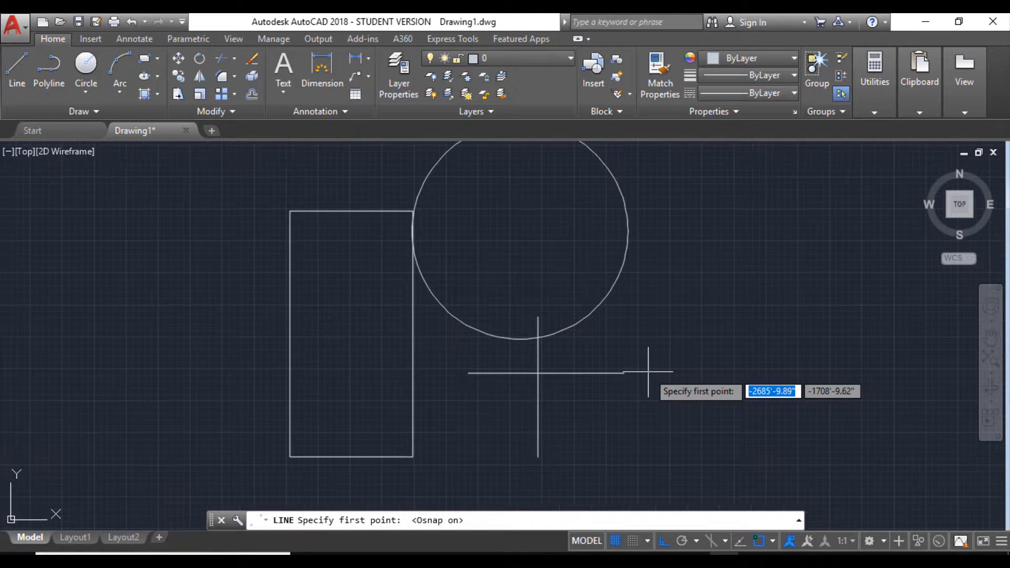
pyautogui.press('Escape')
# Step: Select only the circle with a left-to-right window that encloses it completely but cuts through the rectangle and the crossing lines
pyautogui.moveTo(482, 388)
pyautogui.mouseDown(button='middle')
pyautogui.moveTo(542, 389)
pyautogui.moveTo(517, 377)
pyautogui.mouseUp(button='middle')
pyautogui.scroll(-4, 542, 388)
pyautogui.scroll(3, 541, 394)
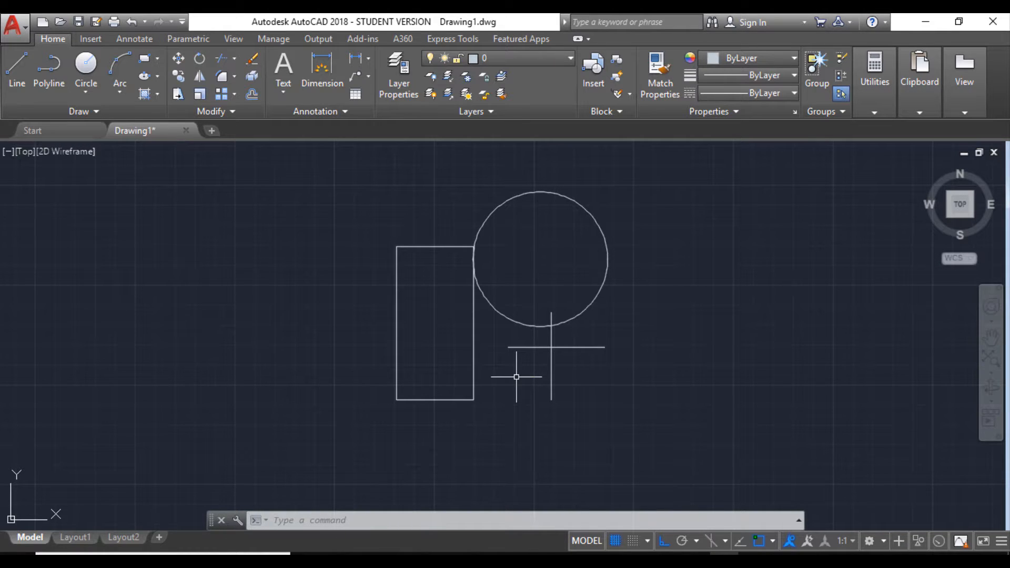
pyautogui.moveTo(319, 154); pyautogui.dragTo(281, 156, button='middle')
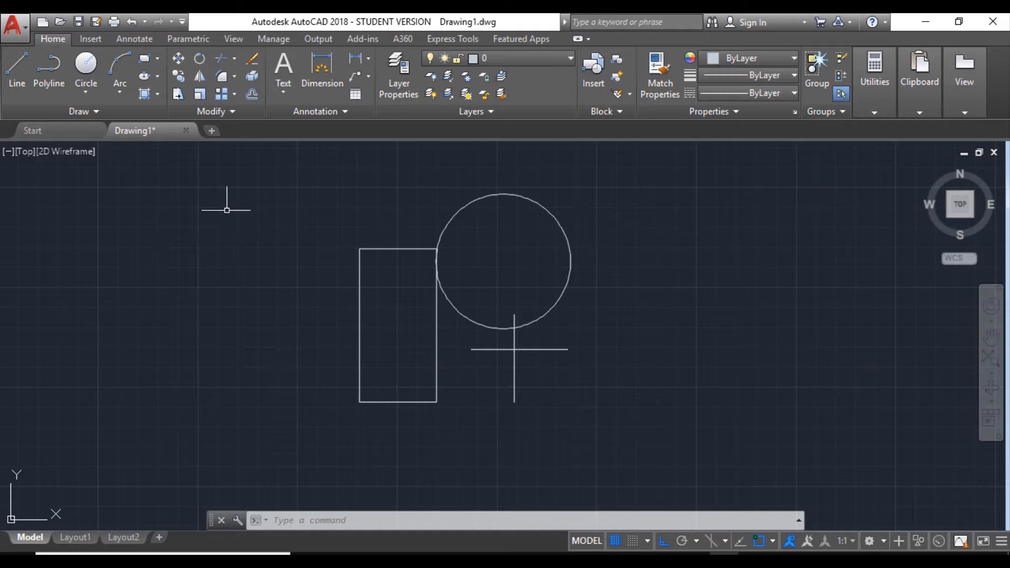
pyautogui.click(236, 193)
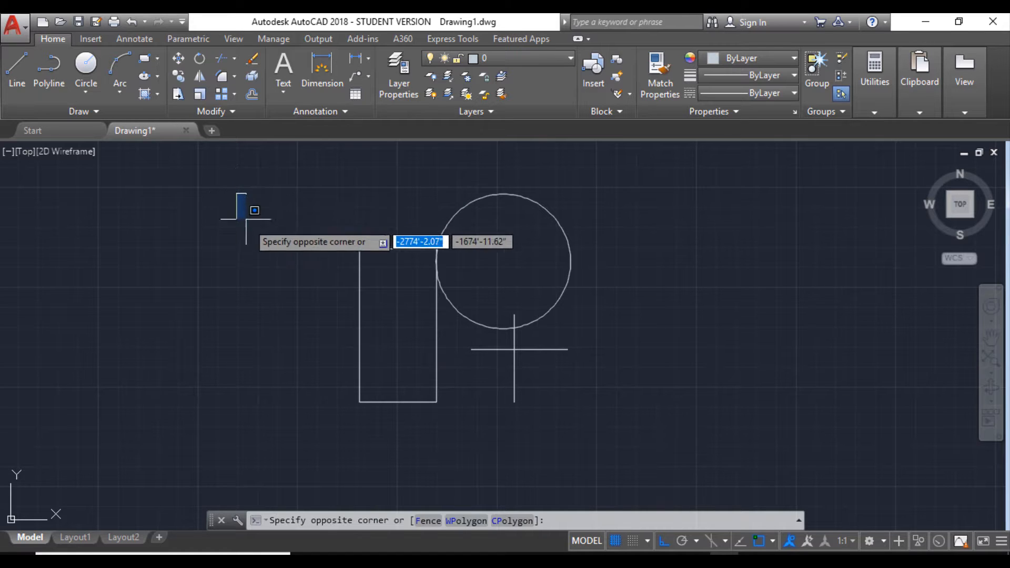
pyautogui.click(611, 339)
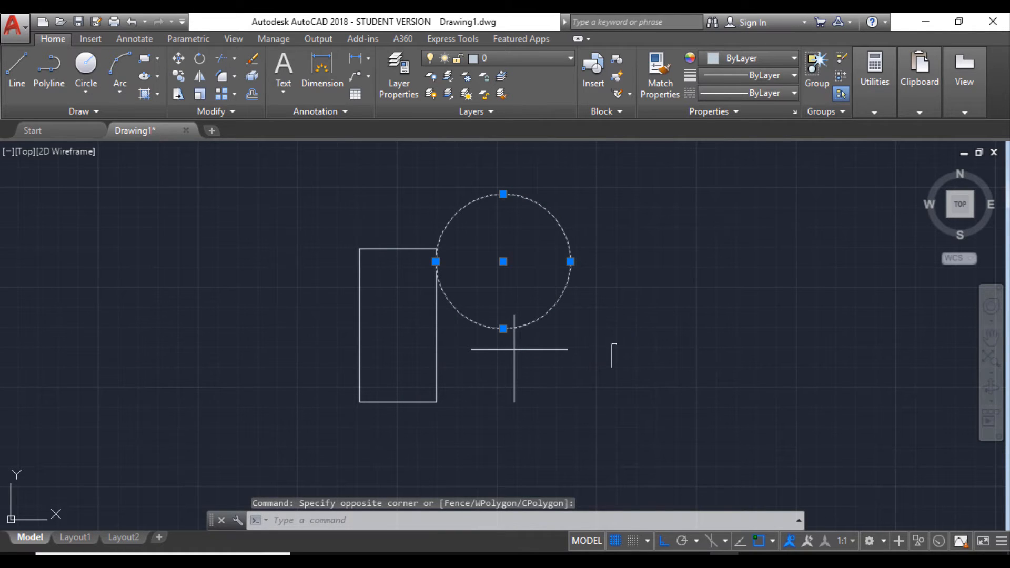
# Step: Add the rectangle and both crossing lines to the selection with a right-to-left crossing window over all the shapes
pyautogui.click(652, 385)
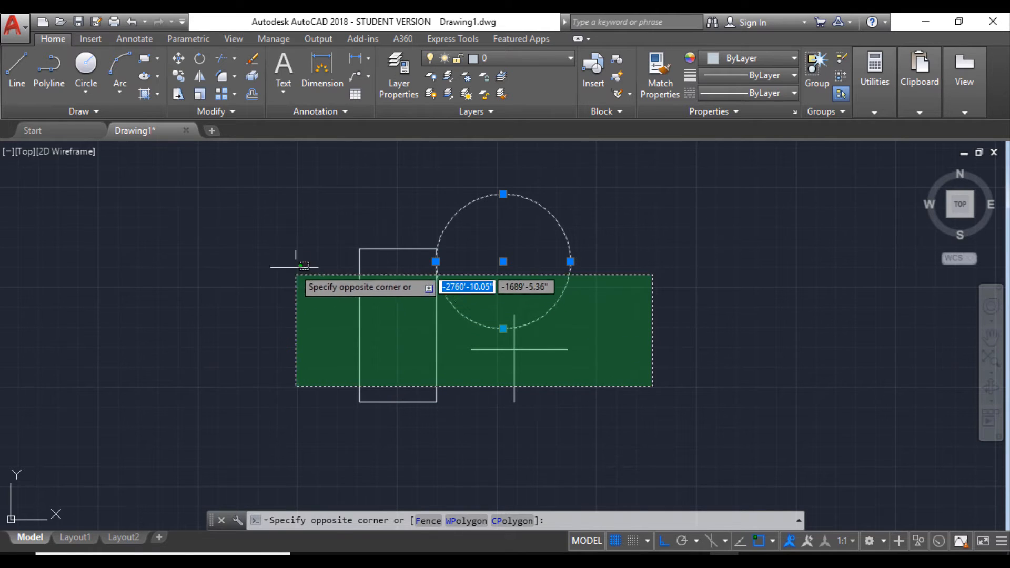
pyautogui.click(271, 191)
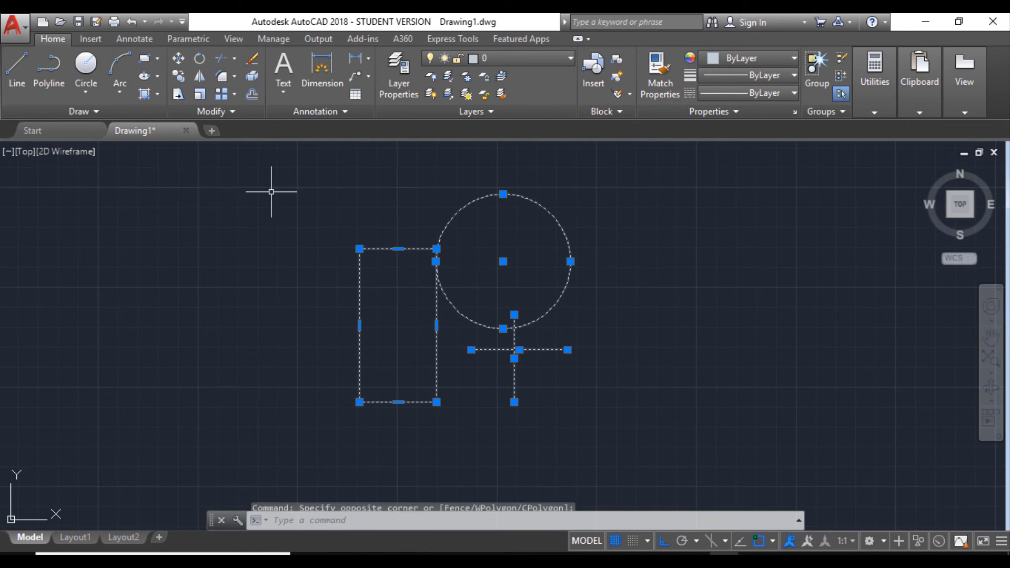
pyautogui.moveTo(290, 313); pyautogui.dragTo(327, 305, button='middle')
pyautogui.scroll(-3, 327, 305)
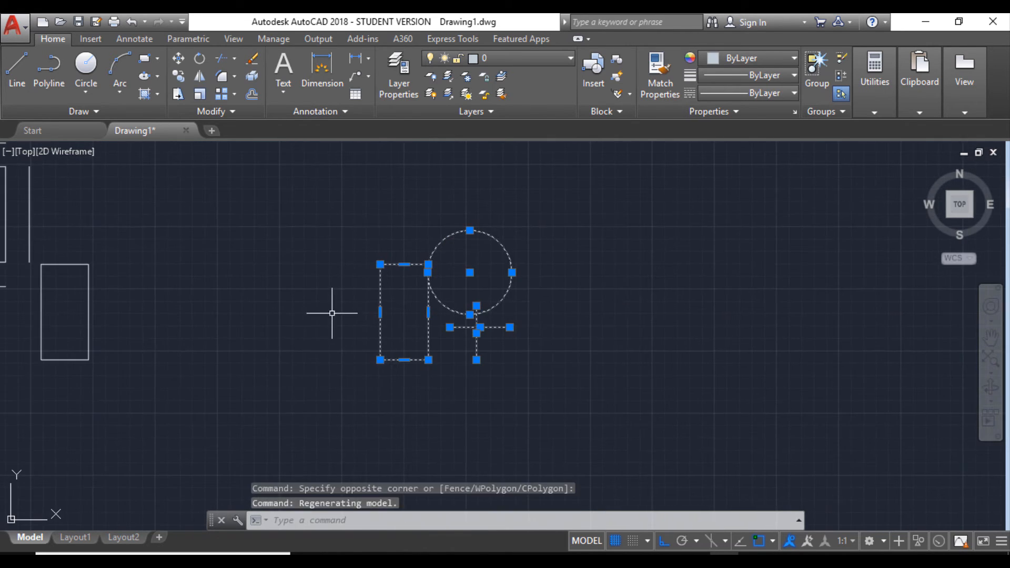